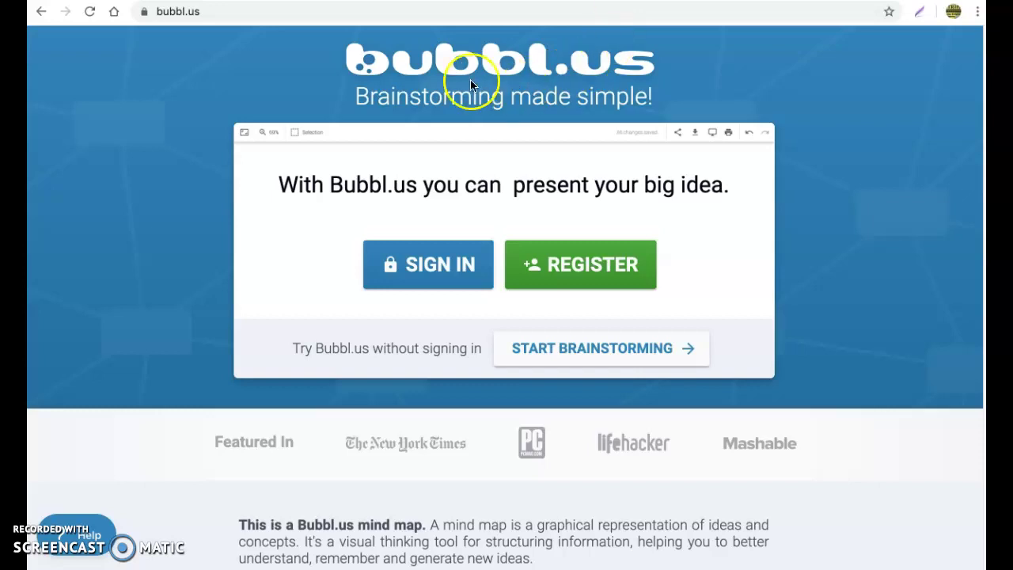
- Open the Sign In dialog from the bubbl.us home page
{"action": "left_click", "coordinate": [469, 264]}
- Sign in with Google by choosing the Google account to use
{"action": "left_click", "coordinate": [576, 429]}
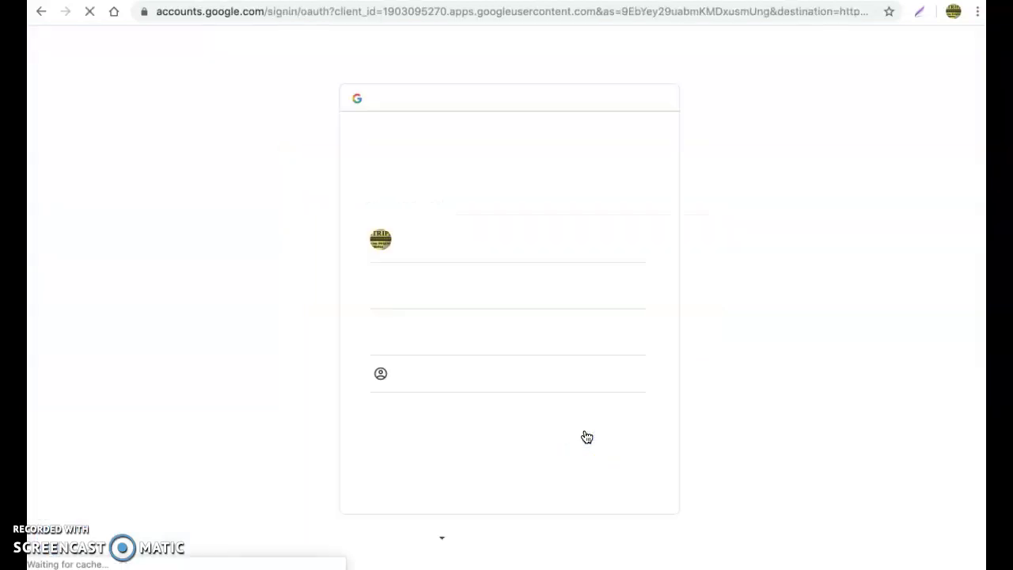
{"action": "left_click", "coordinate": [507, 252]}
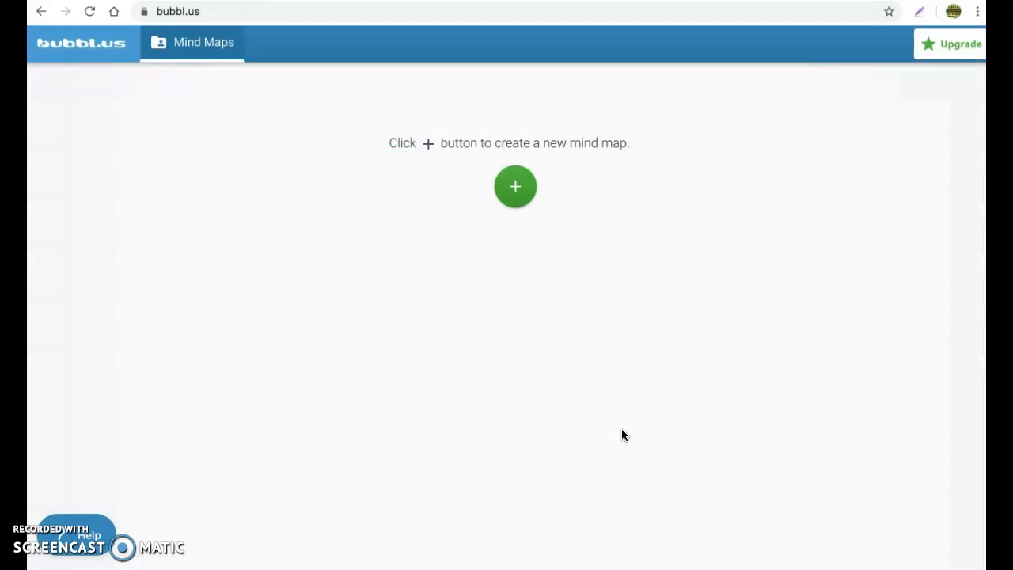
- Create a new mind map from the Mind Maps dashboard, starting with a Start Here bubble
{"action": "left_click", "coordinate": [515, 186]}
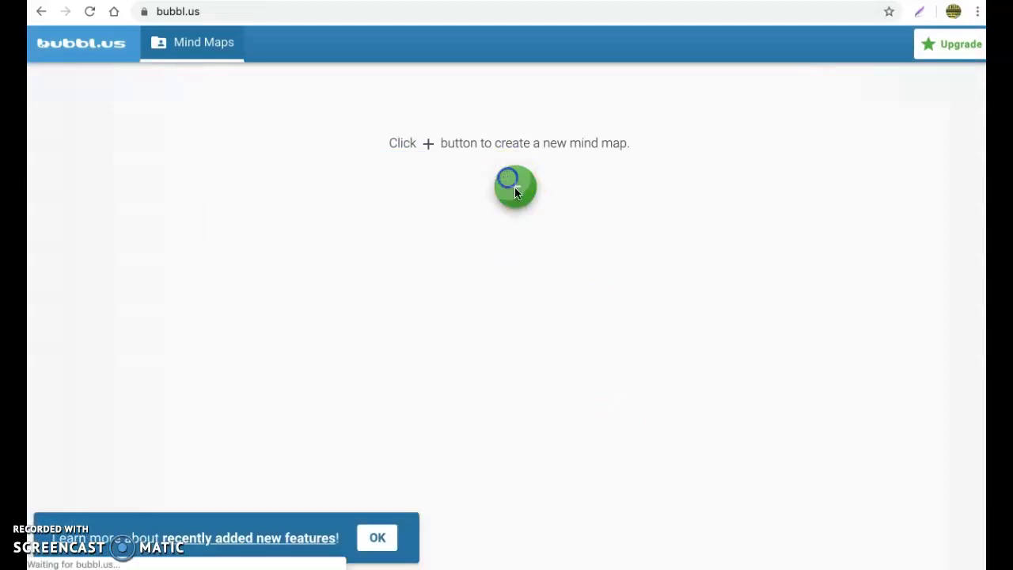
{"action": "left_click", "coordinate": [522, 212]}
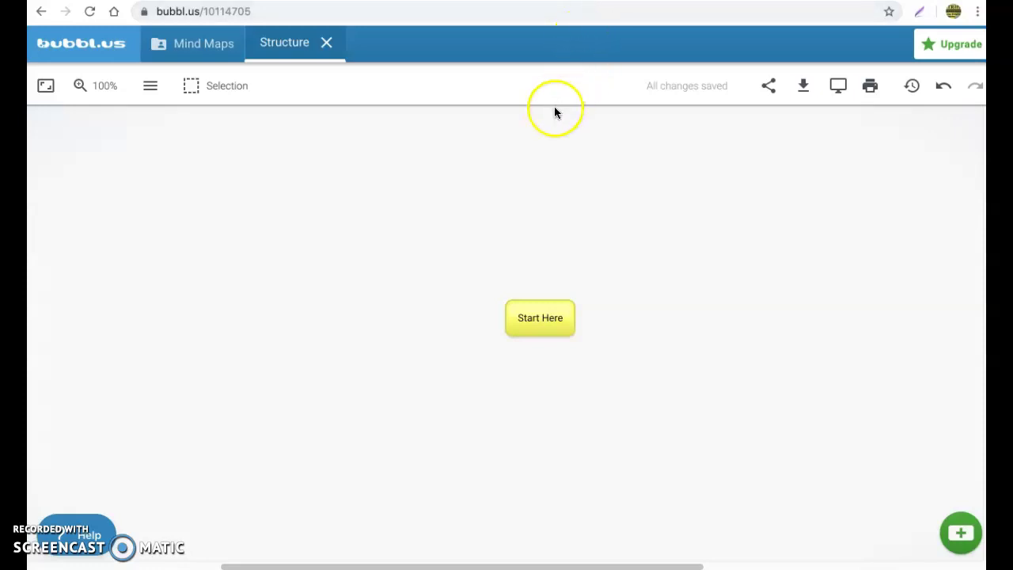
- Replace the Start Here text with 'Semantic Mapping Benefits'
{"action": "double_click", "coordinate": [529, 336]}
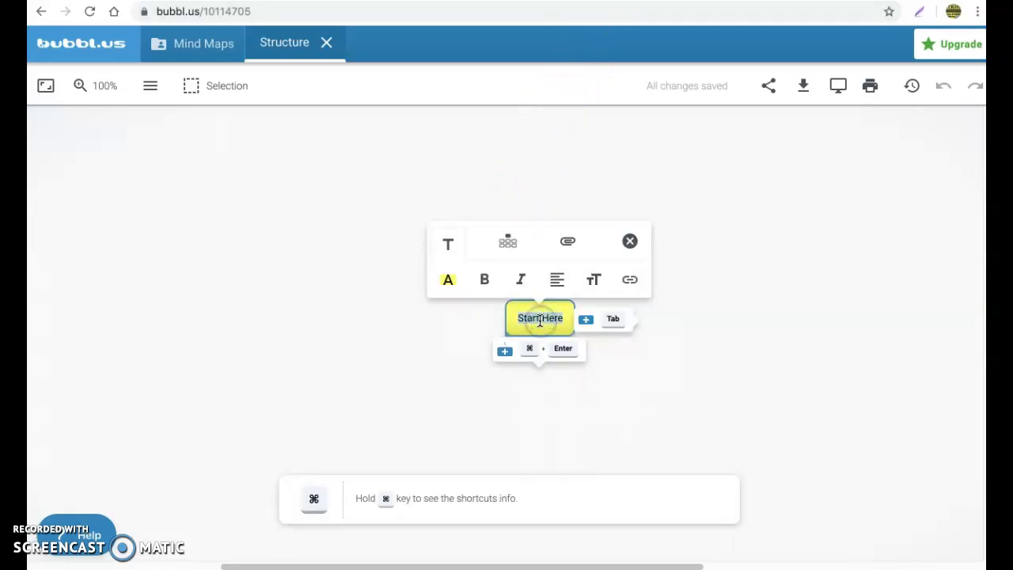
{"action": "type", "text": "Semantic "}
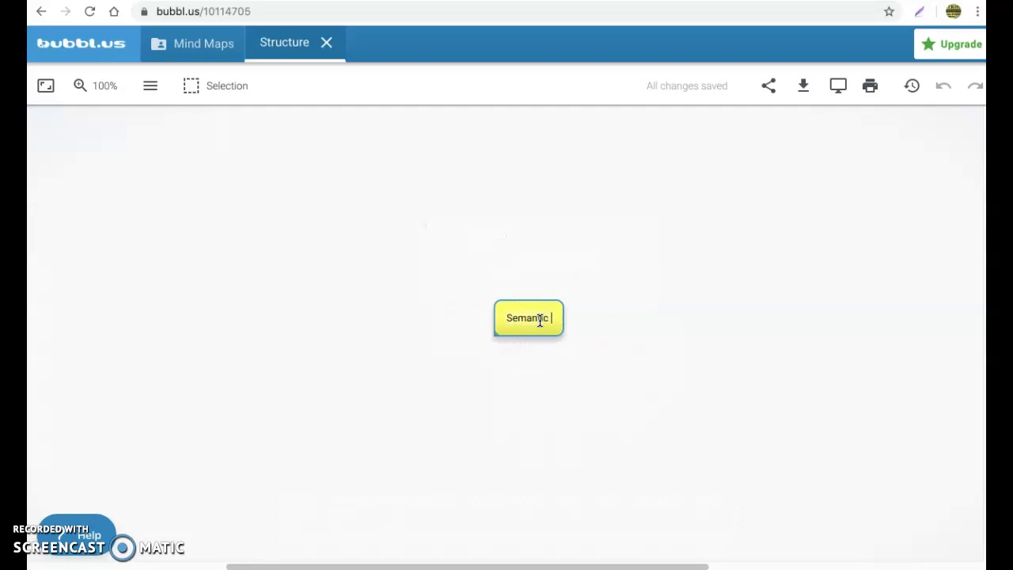
{"action": "type", "text": "Mappin"}
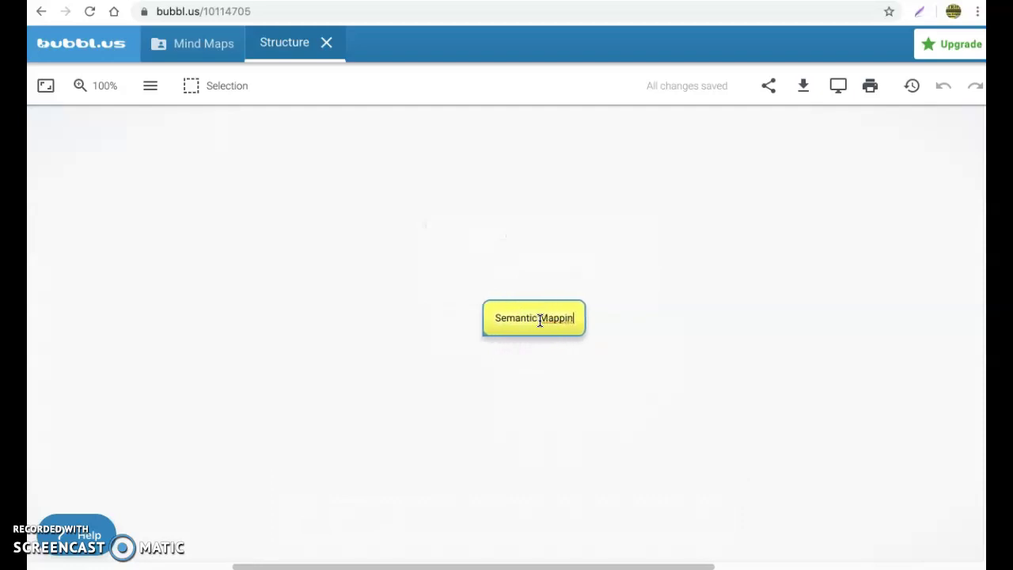
{"action": "type", "text": "g Benefits"}
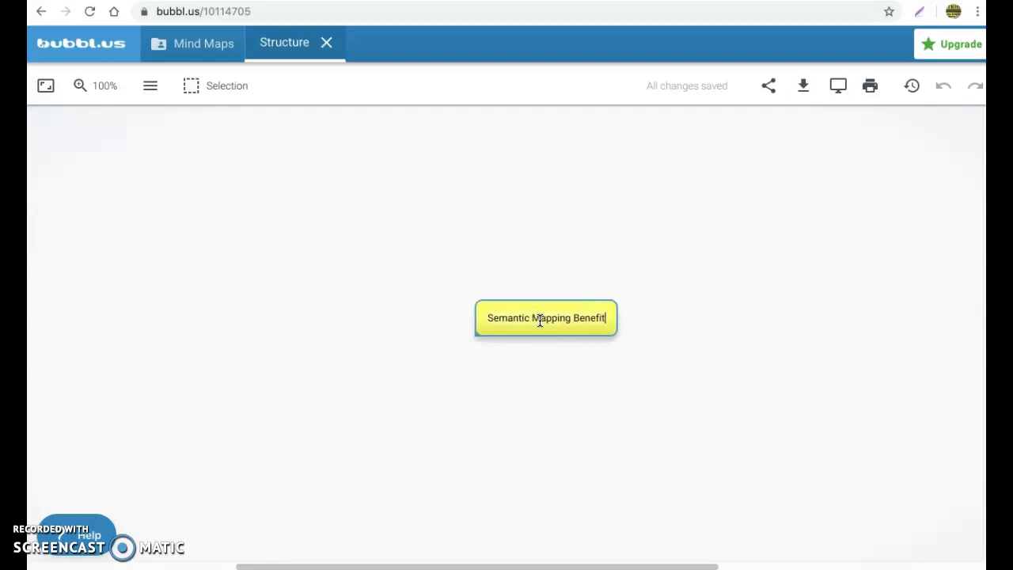
{"action": "left_click", "coordinate": [540, 321]}
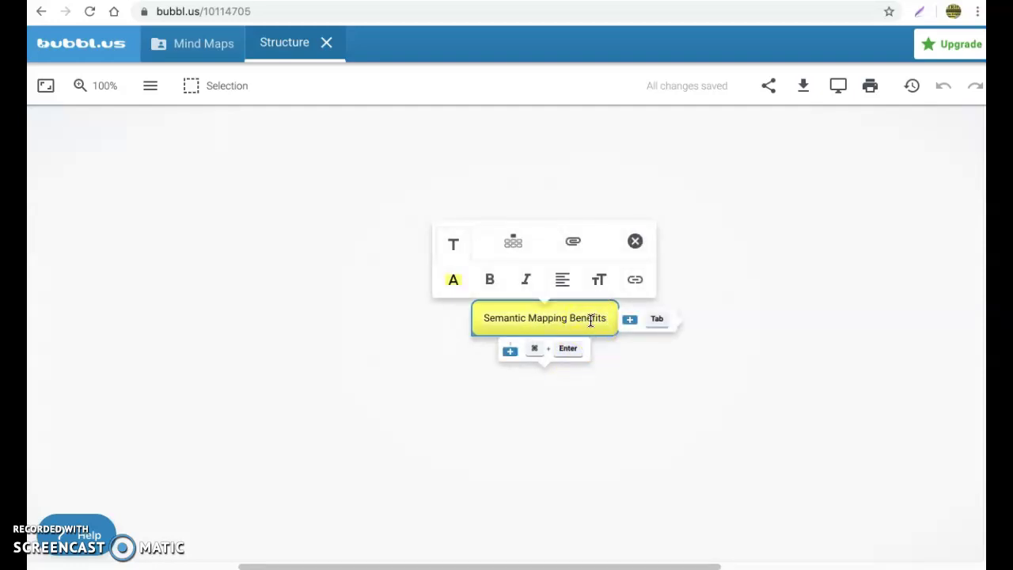
- Try red, dark red and green text colours on the central bubble
{"action": "left_click", "coordinate": [455, 281]}
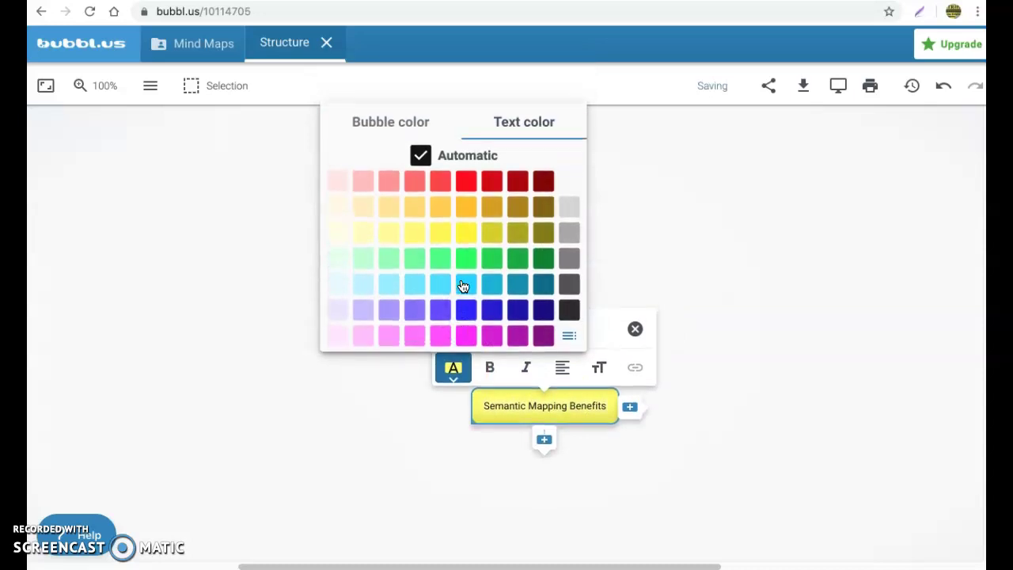
{"action": "left_click", "coordinate": [464, 182]}
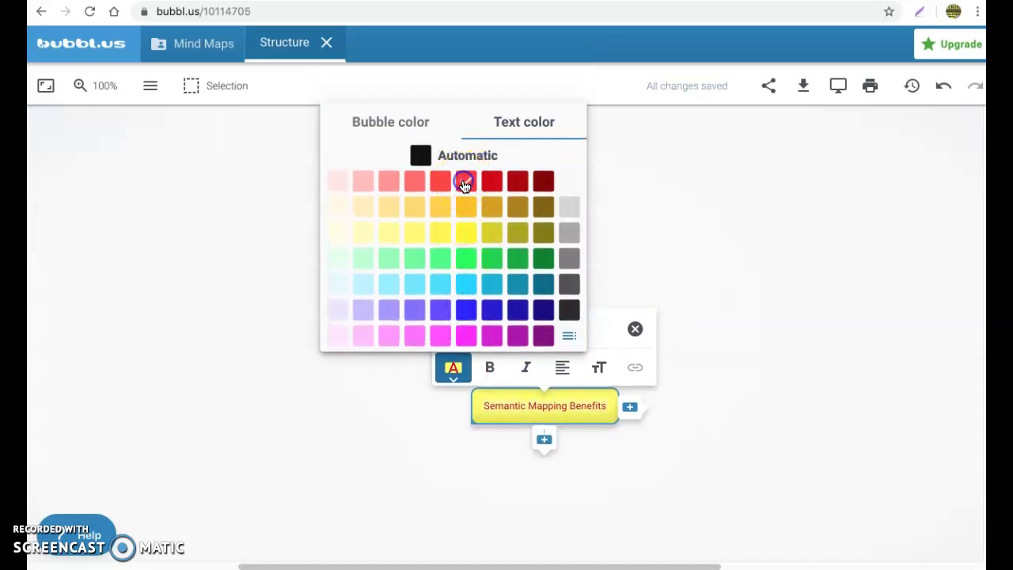
{"action": "left_click", "coordinate": [493, 132]}
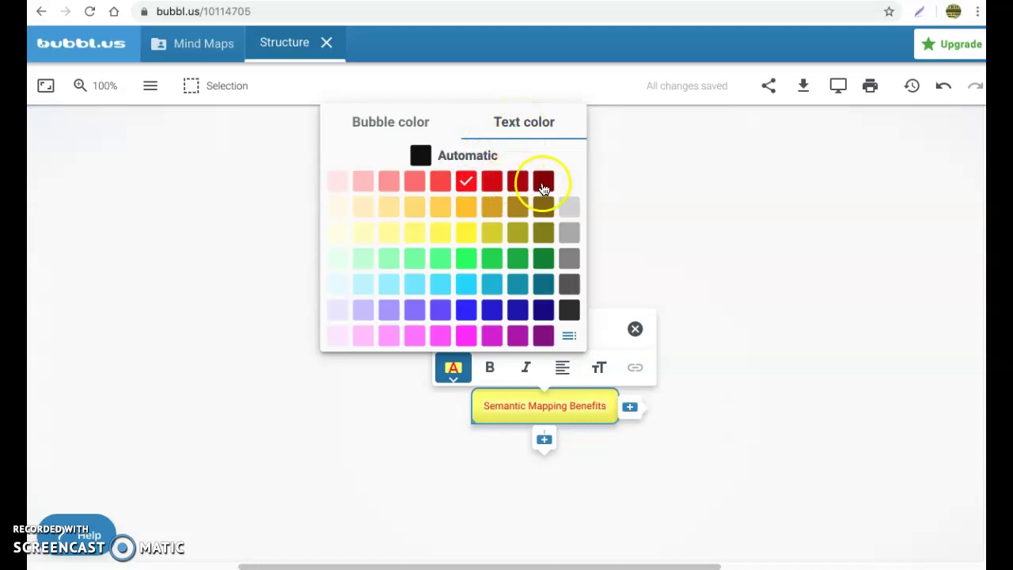
{"action": "left_click", "coordinate": [542, 181]}
{"action": "left_click", "coordinate": [520, 261]}
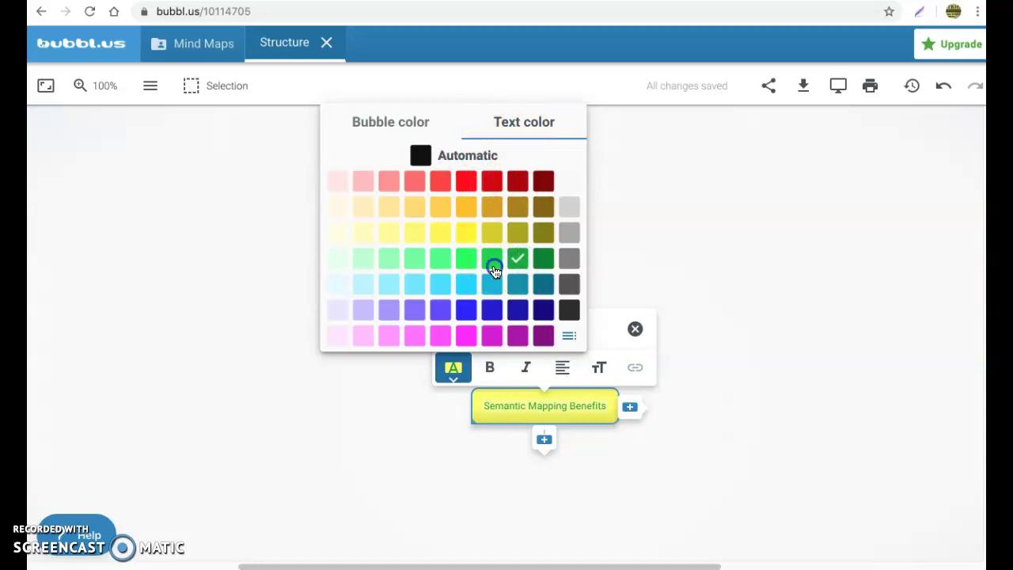
{"action": "left_click", "coordinate": [492, 261]}
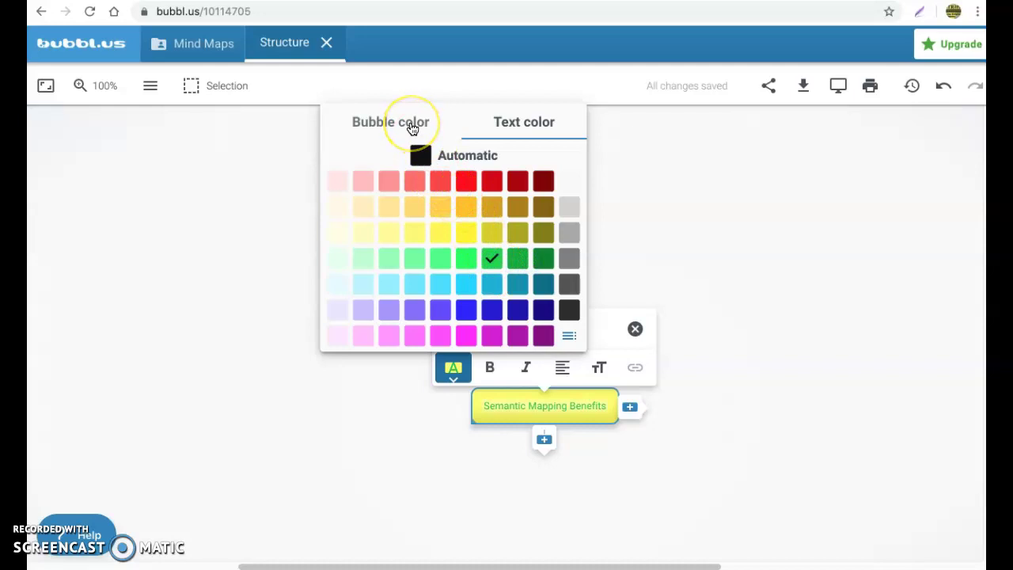
- Set the bubble fill to bright yellow after trying orange, blue, transparent and olive
{"action": "left_click", "coordinate": [411, 125]}
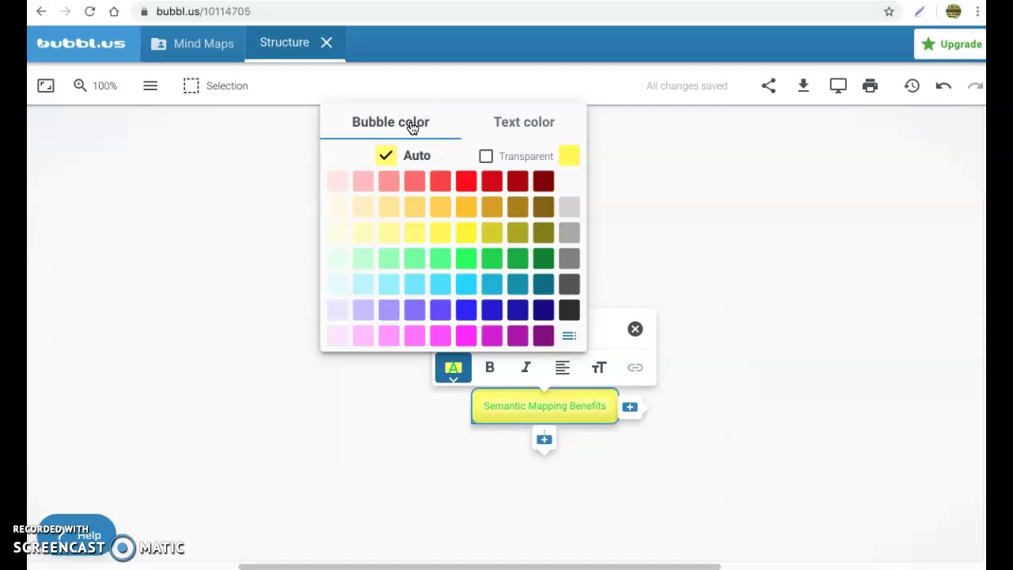
{"action": "left_click", "coordinate": [443, 207]}
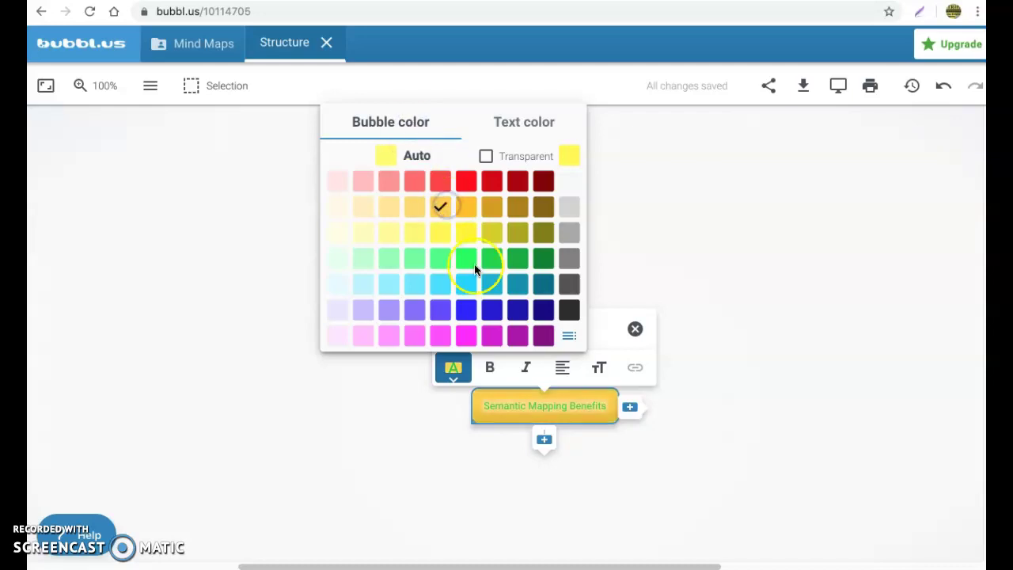
{"action": "left_click", "coordinate": [518, 312]}
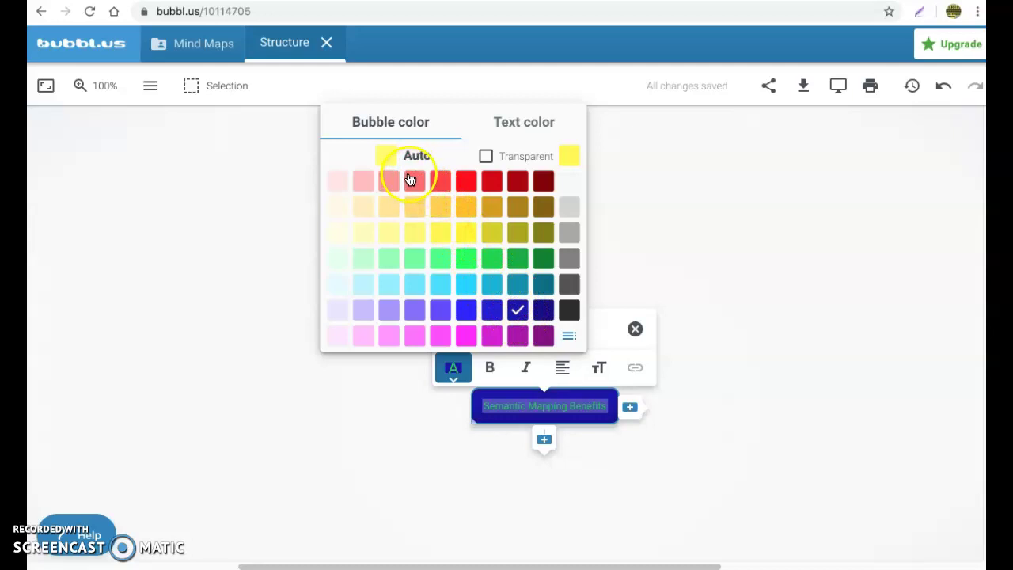
{"action": "left_click", "coordinate": [501, 159]}
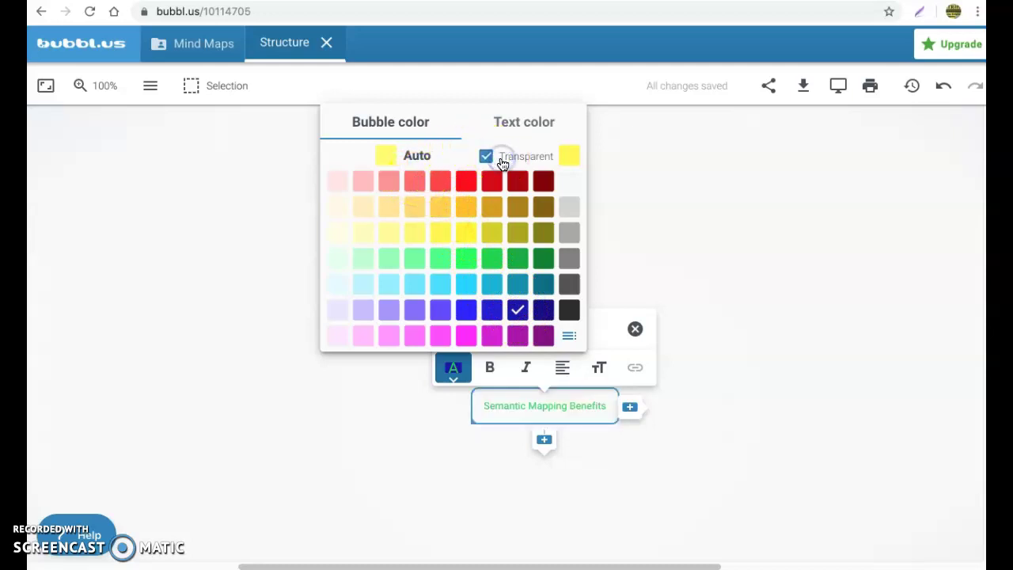
{"action": "left_click", "coordinate": [502, 161]}
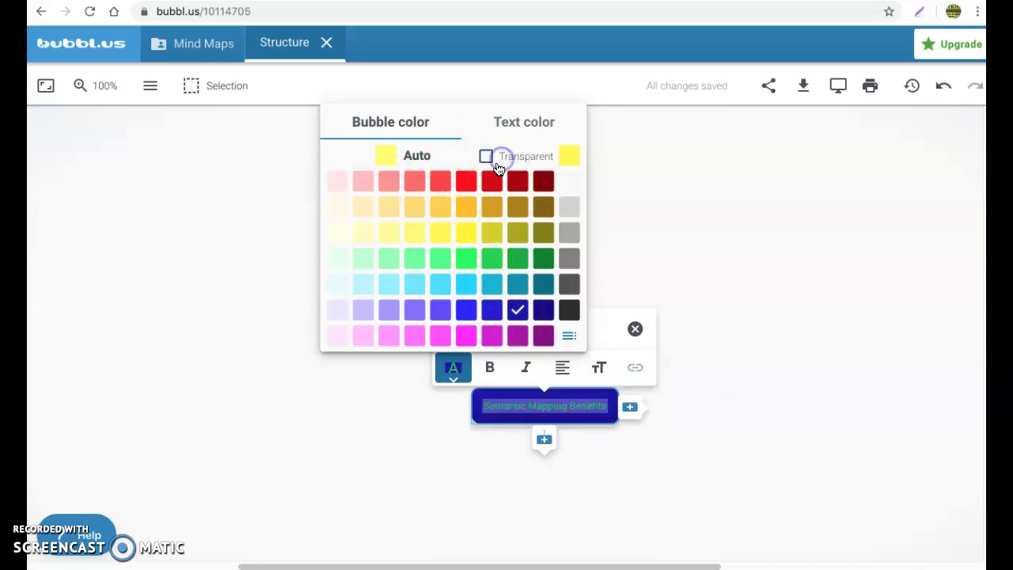
{"action": "left_click", "coordinate": [490, 236]}
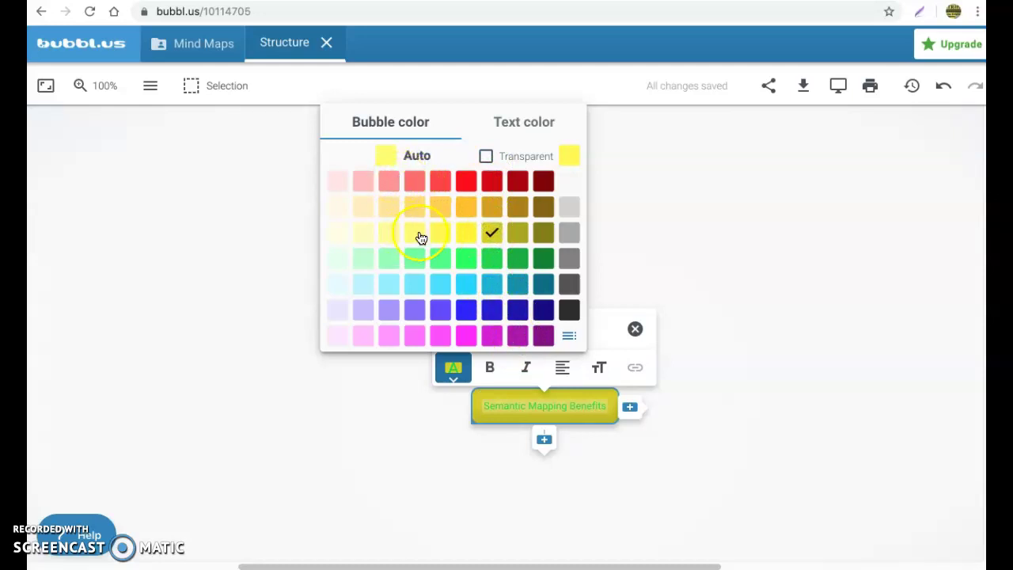
{"action": "left_click", "coordinate": [465, 232]}
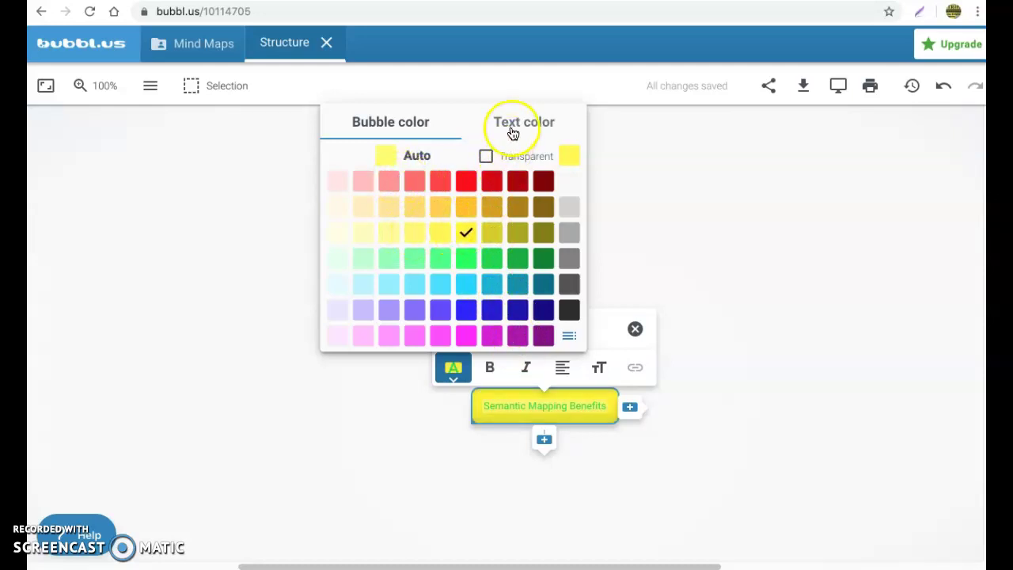
- Return the text colour to Automatic and close the colour palette
{"action": "left_click", "coordinate": [512, 127]}
{"action": "left_click", "coordinate": [491, 258]}
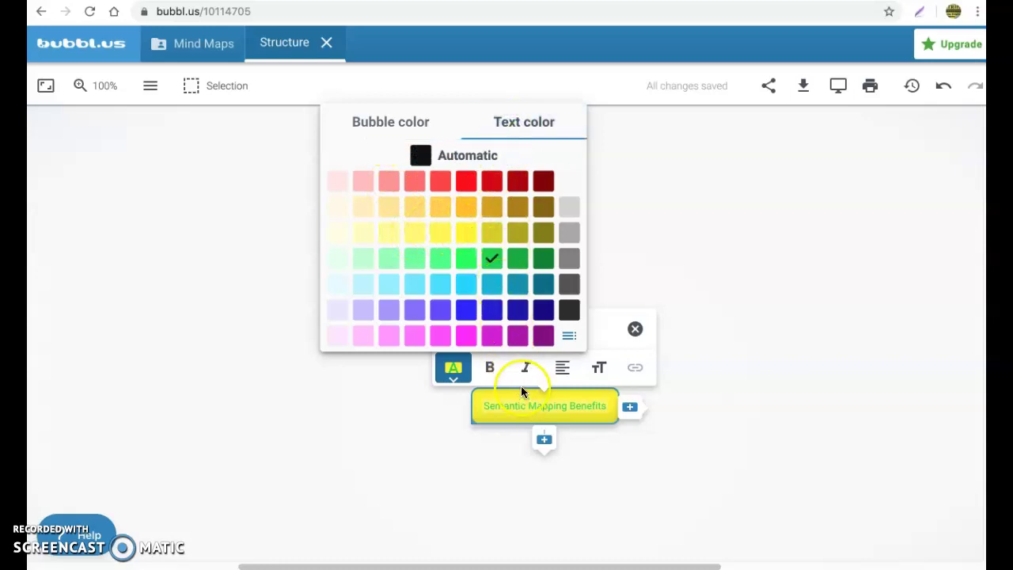
{"action": "left_click", "coordinate": [420, 155]}
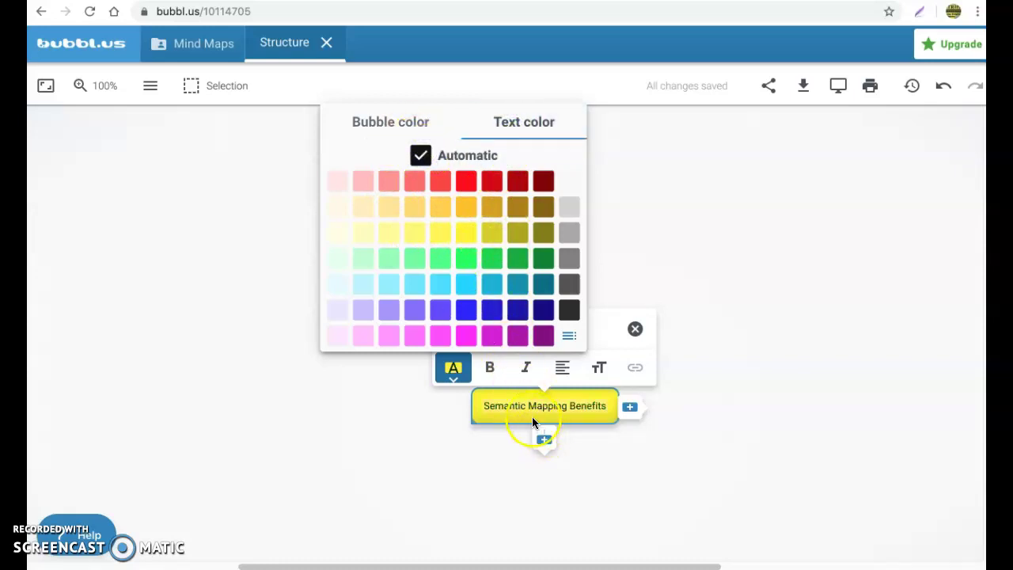
{"action": "left_click", "coordinate": [597, 320]}
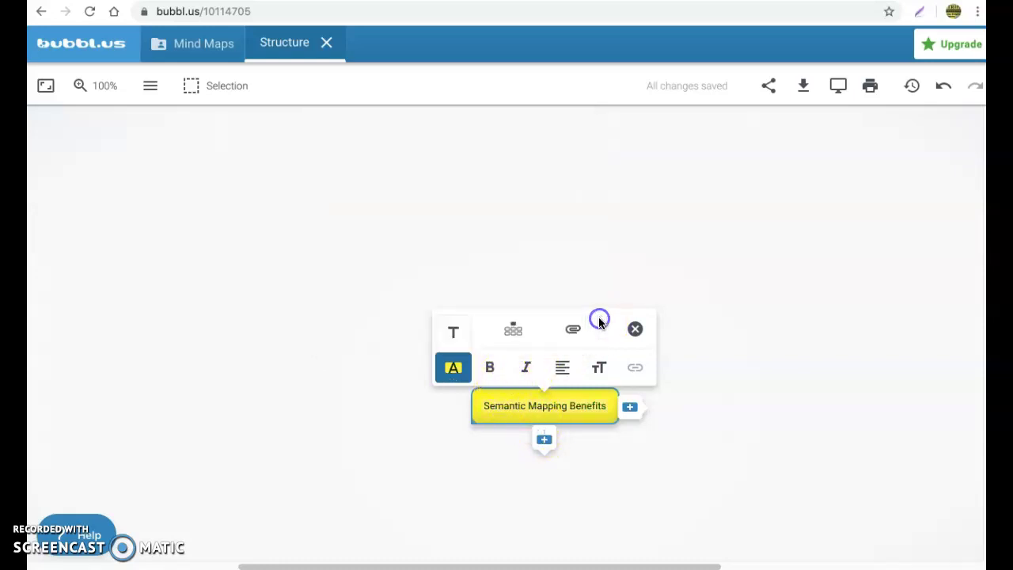
- Keep the text non-bold and non-italic, and centre-align it
{"action": "left_click", "coordinate": [488, 370]}
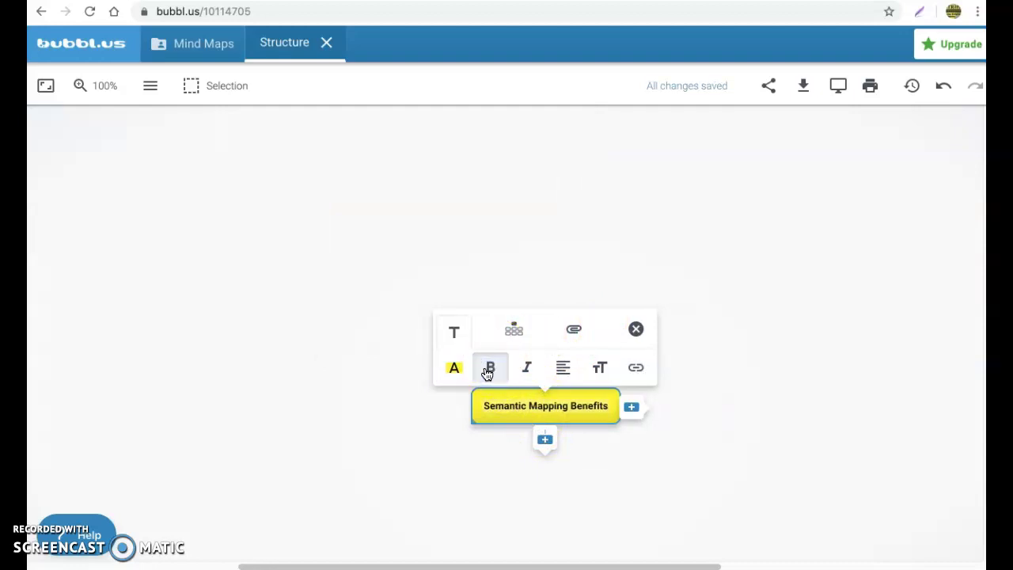
{"action": "left_click", "coordinate": [489, 368]}
{"action": "left_click", "coordinate": [526, 368]}
{"action": "left_click", "coordinate": [526, 367]}
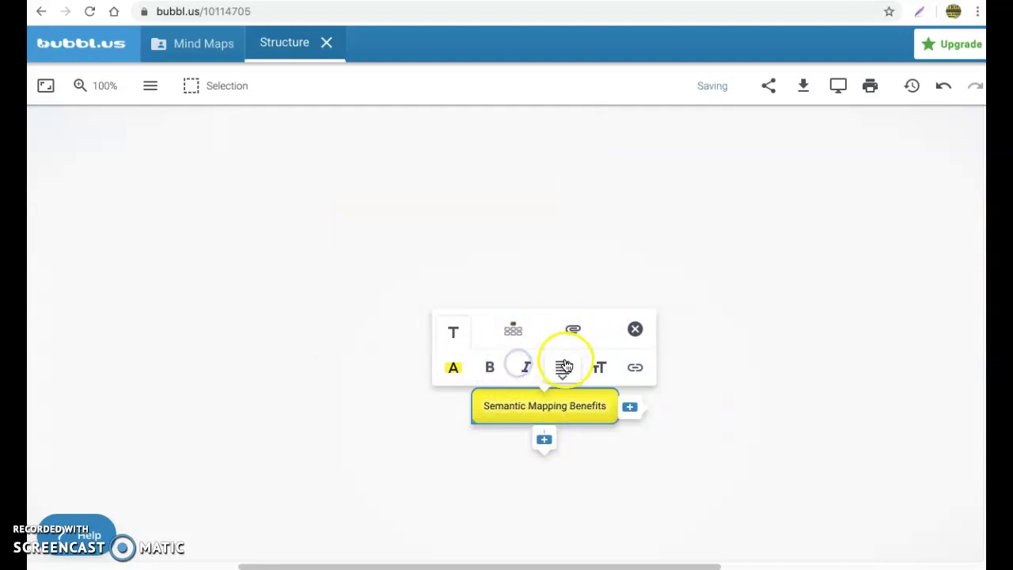
{"action": "left_click", "coordinate": [565, 364]}
{"action": "left_click", "coordinate": [567, 387]}
- Set the text size to +1 after trying several other sizes
{"action": "left_click", "coordinate": [600, 373]}
{"action": "left_click", "coordinate": [599, 401]}
{"action": "left_click", "coordinate": [592, 372]}
{"action": "left_click", "coordinate": [606, 307]}
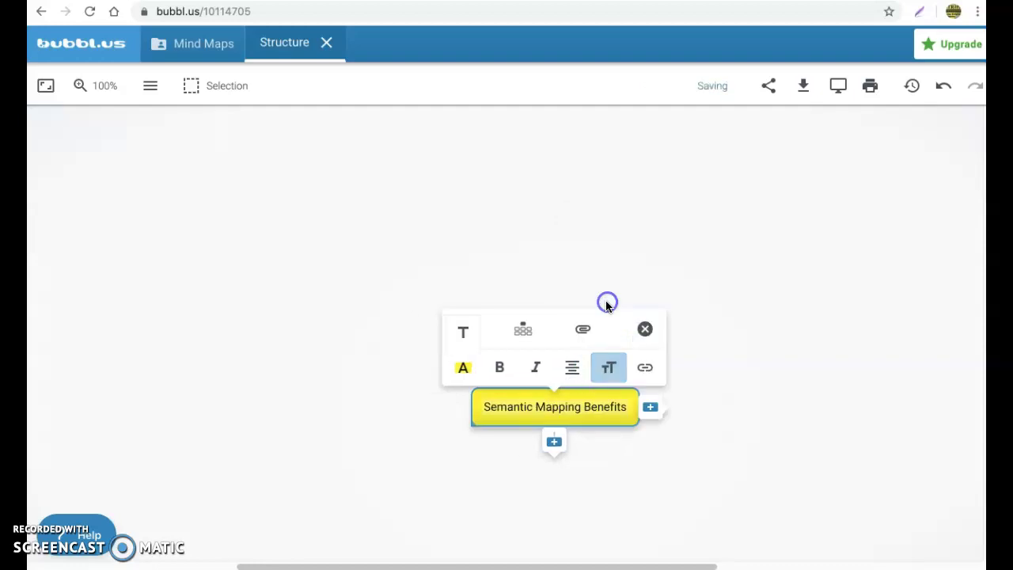
{"action": "left_click", "coordinate": [610, 363]}
{"action": "left_click", "coordinate": [614, 297]}
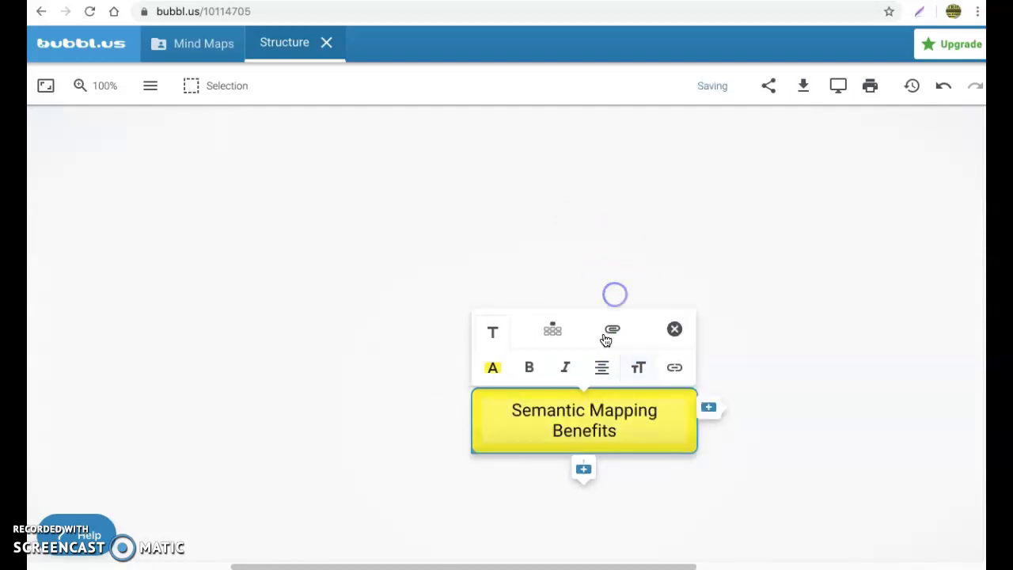
{"action": "left_click", "coordinate": [635, 370]}
{"action": "left_click", "coordinate": [641, 428]}
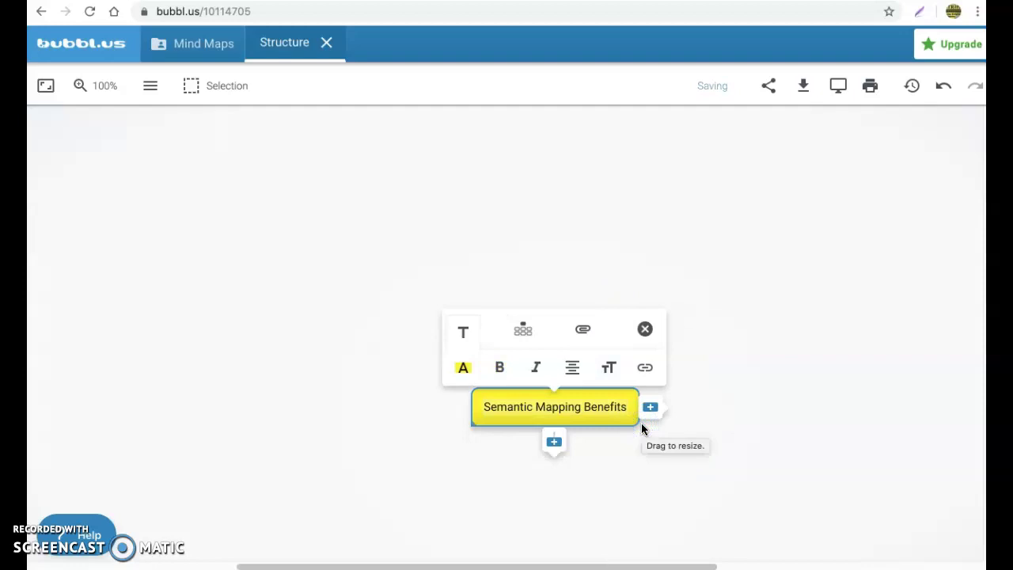
{"action": "left_click", "coordinate": [646, 372]}
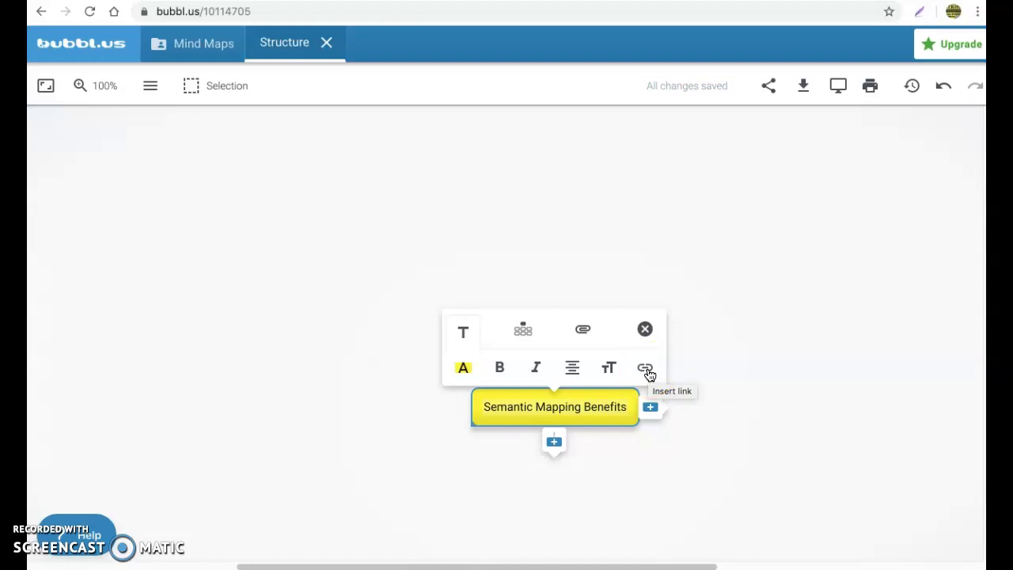
{"action": "double_click", "coordinate": [604, 405]}
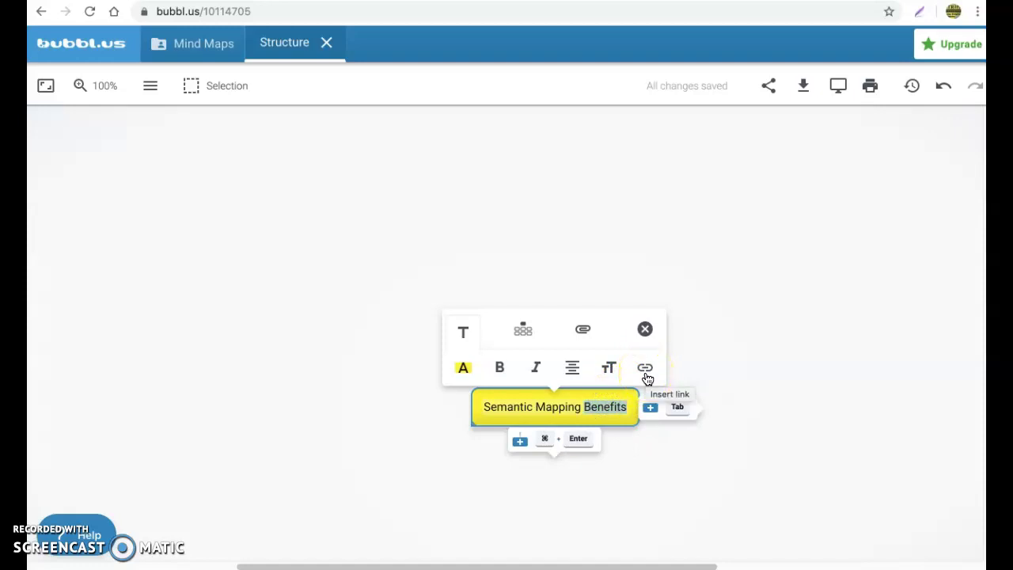
{"action": "left_click", "coordinate": [586, 338]}
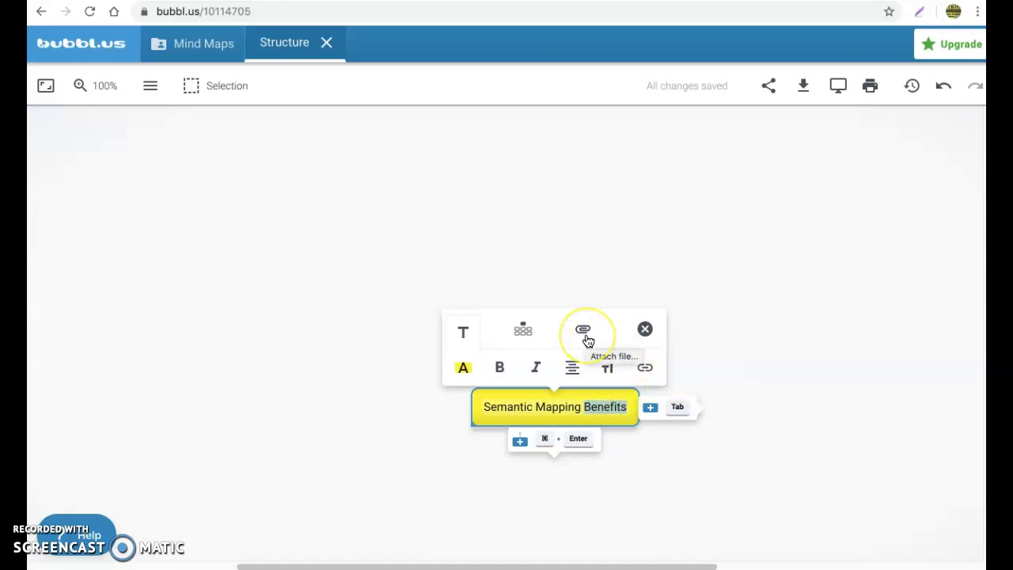
{"action": "left_click", "coordinate": [524, 331]}
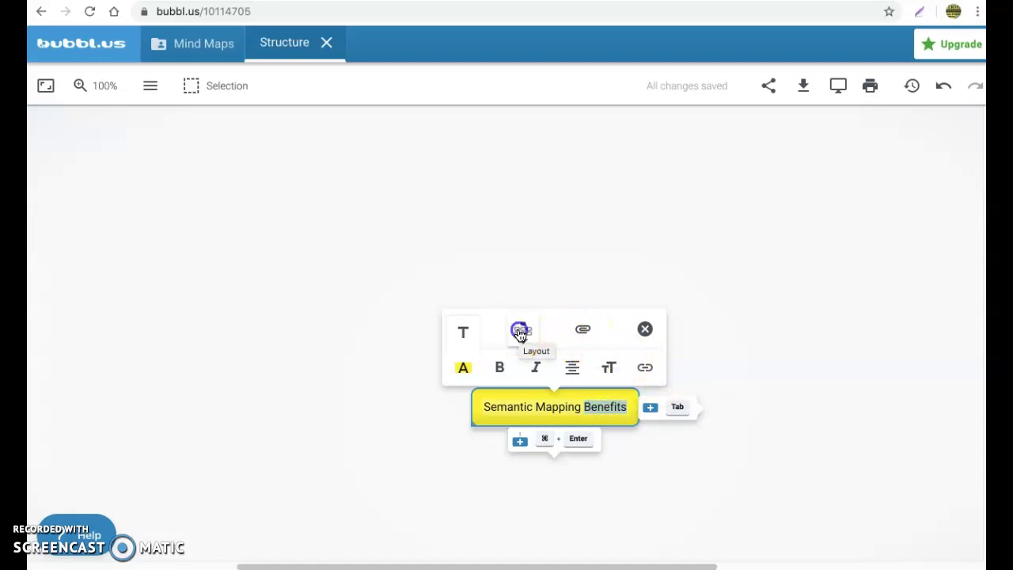
{"action": "left_click", "coordinate": [547, 321]}
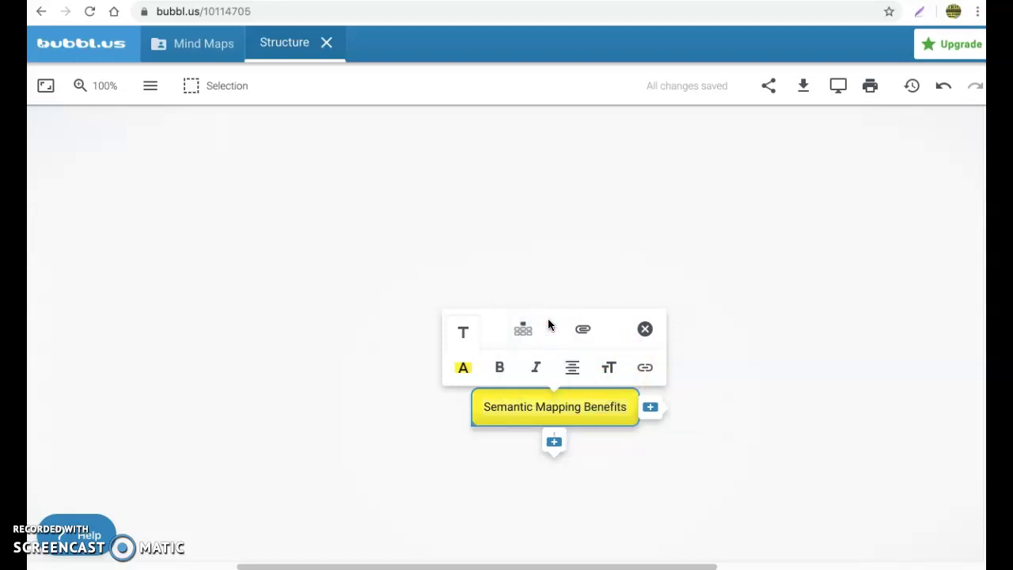
{"action": "left_click", "coordinate": [535, 336]}
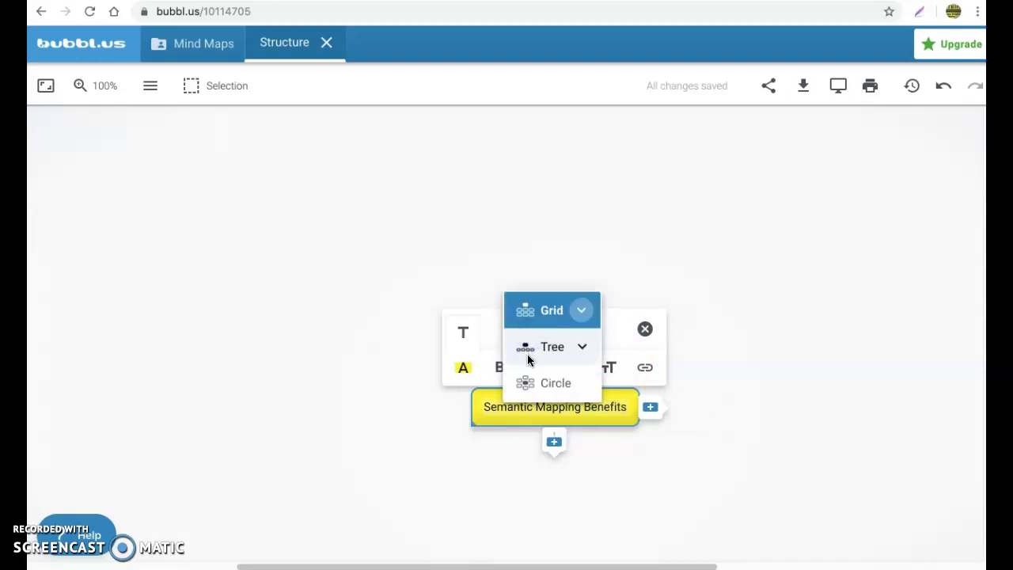
{"action": "left_click", "coordinate": [537, 389]}
{"action": "left_click", "coordinate": [580, 313]}
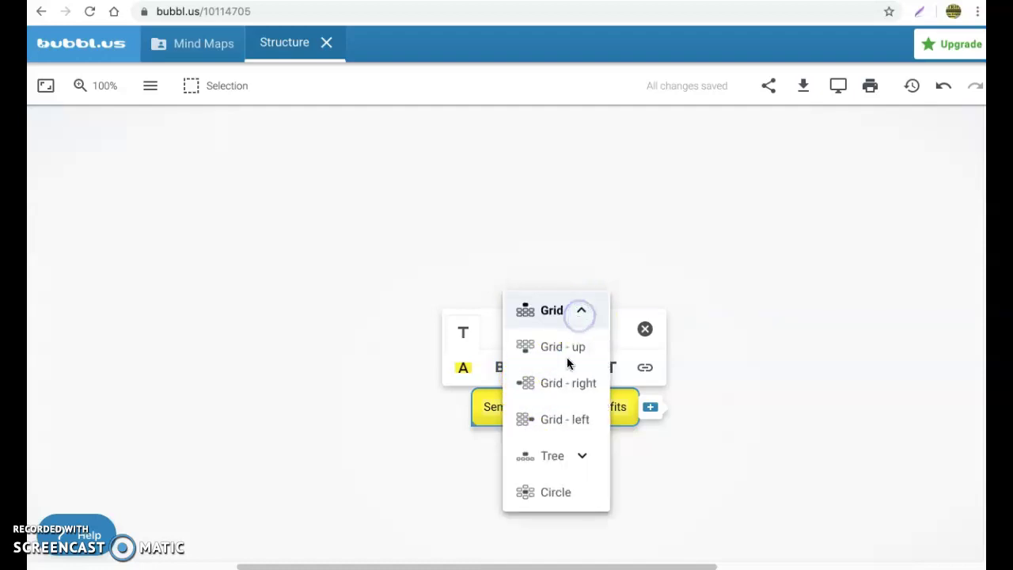
{"action": "left_click", "coordinate": [588, 308]}
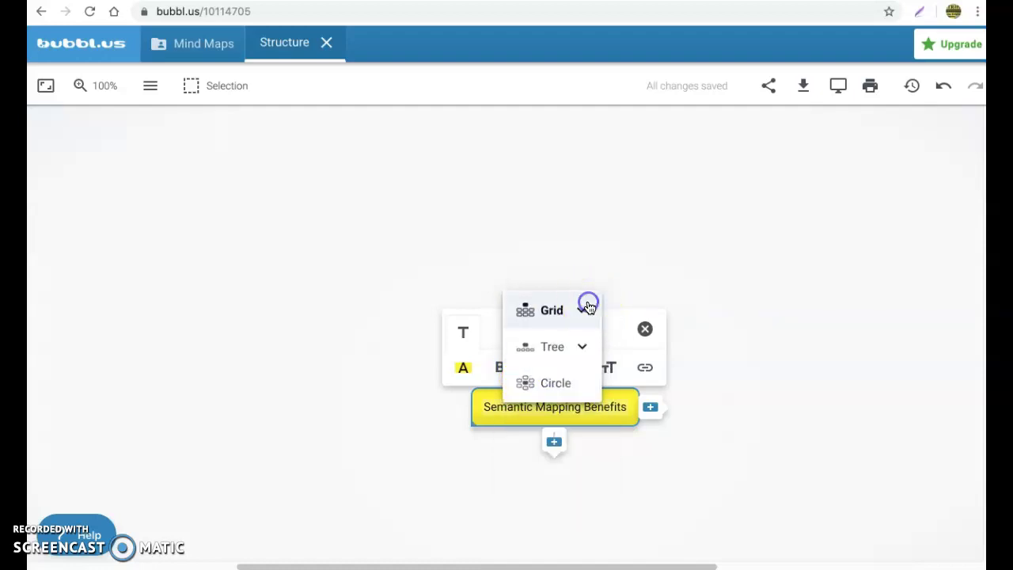
{"action": "left_click", "coordinate": [637, 283]}
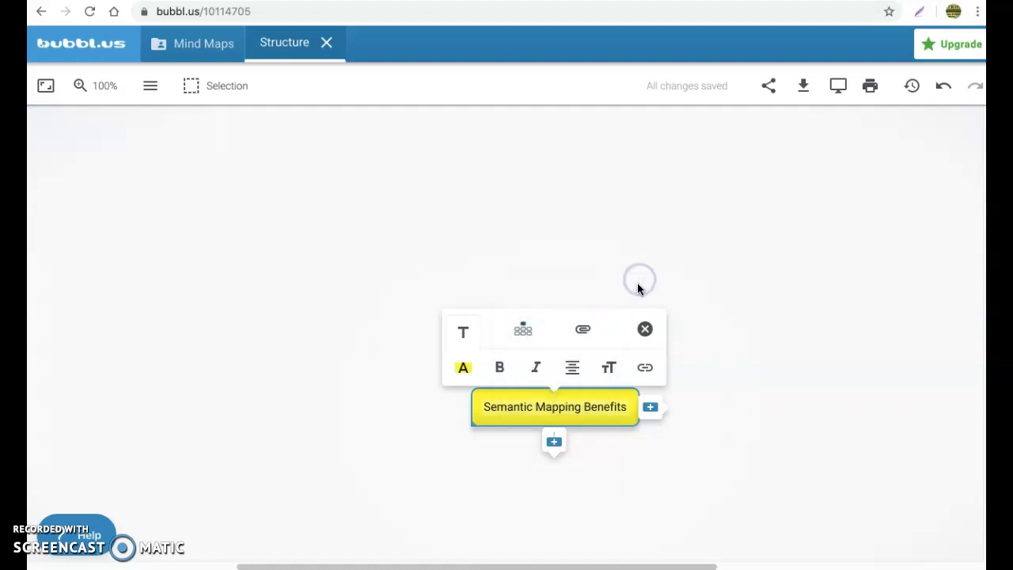
{"action": "left_click", "coordinate": [464, 333]}
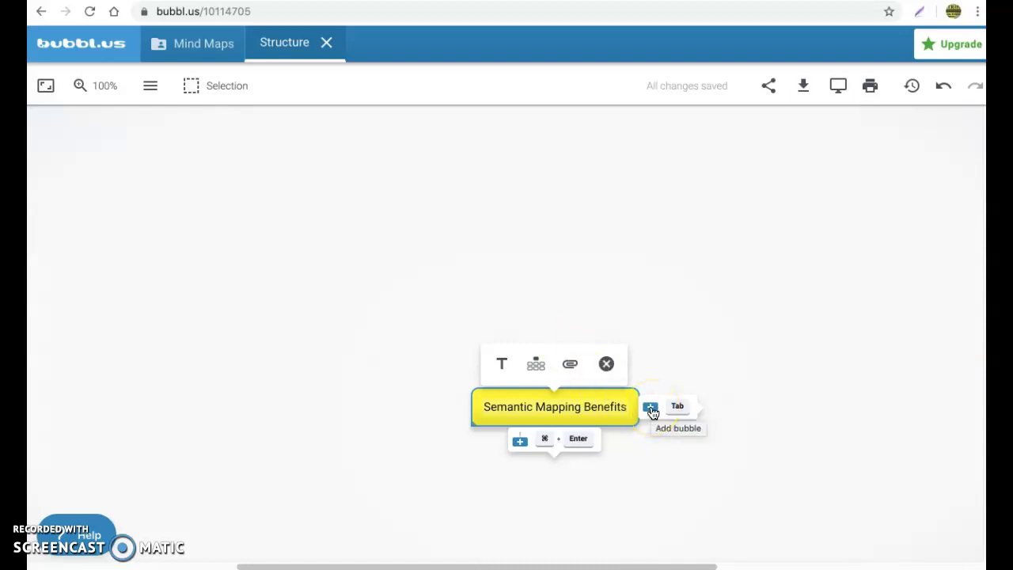
- Add a 'Structure' bubble, link it by arrow to Semantic Mapping Benefits, and move it up-right
{"action": "left_click", "coordinate": [650, 408]}
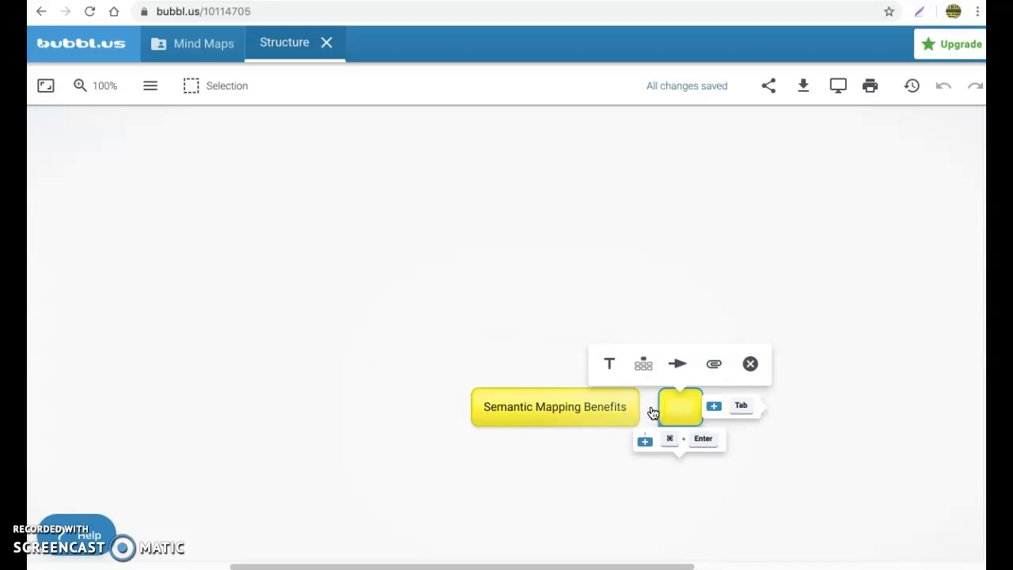
{"action": "type", "text": "Structure"}
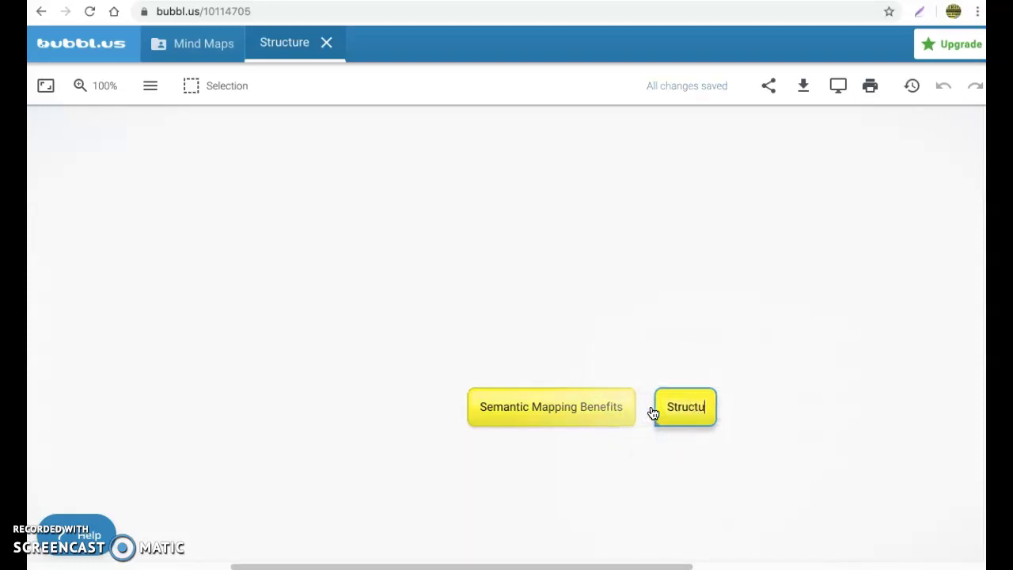
{"action": "left_click", "coordinate": [649, 475]}
{"action": "left_click", "coordinate": [673, 407]}
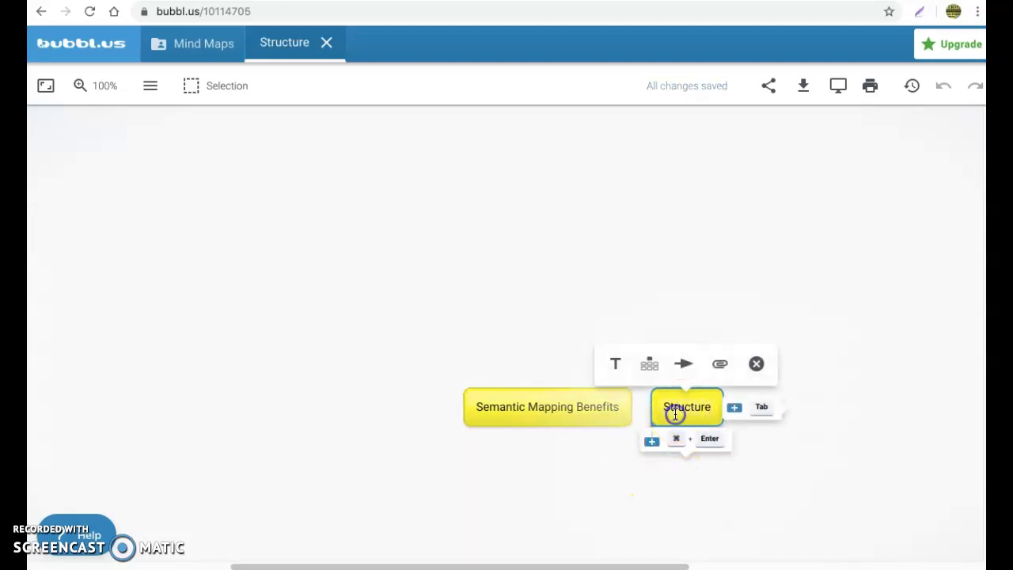
{"action": "left_click", "coordinate": [684, 369]}
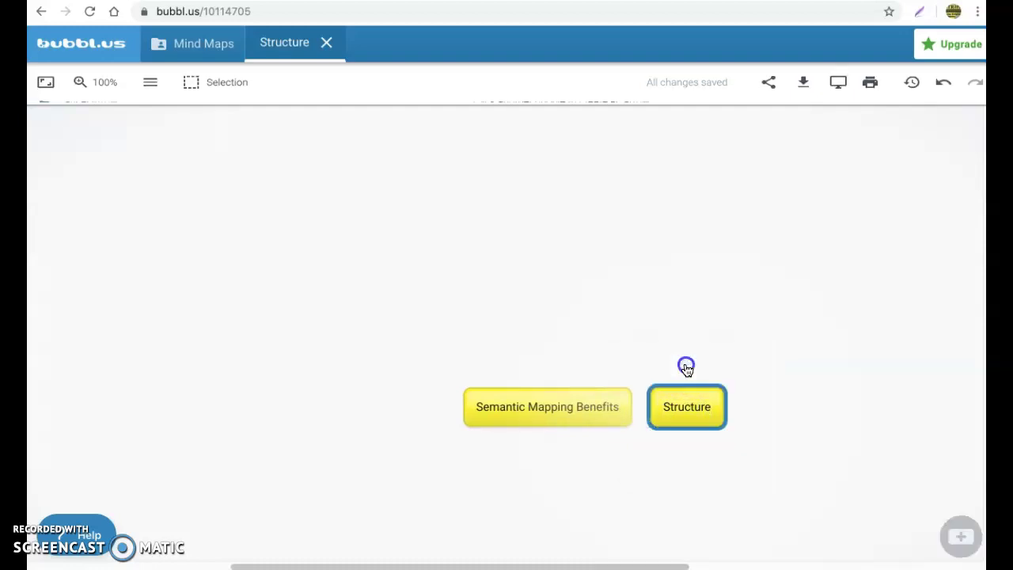
{"action": "left_click", "coordinate": [627, 402]}
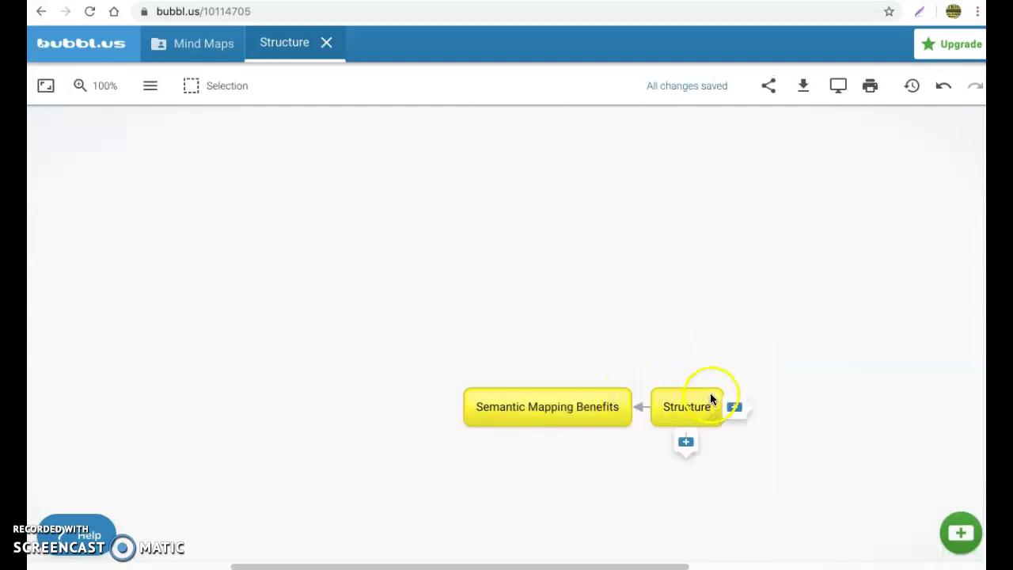
{"action": "left_click_drag", "start_coordinate": [713, 393], "coordinate": [715, 255]}
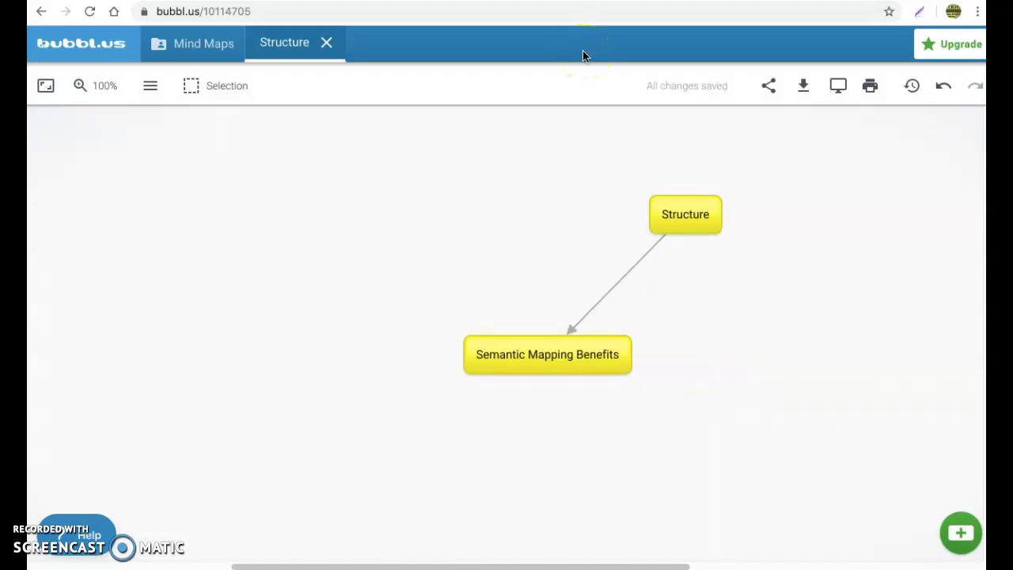
- Add a 'Feedback' child bubble below Semantic Mapping Benefits, keeping the grid layout
{"action": "left_click", "coordinate": [544, 354]}
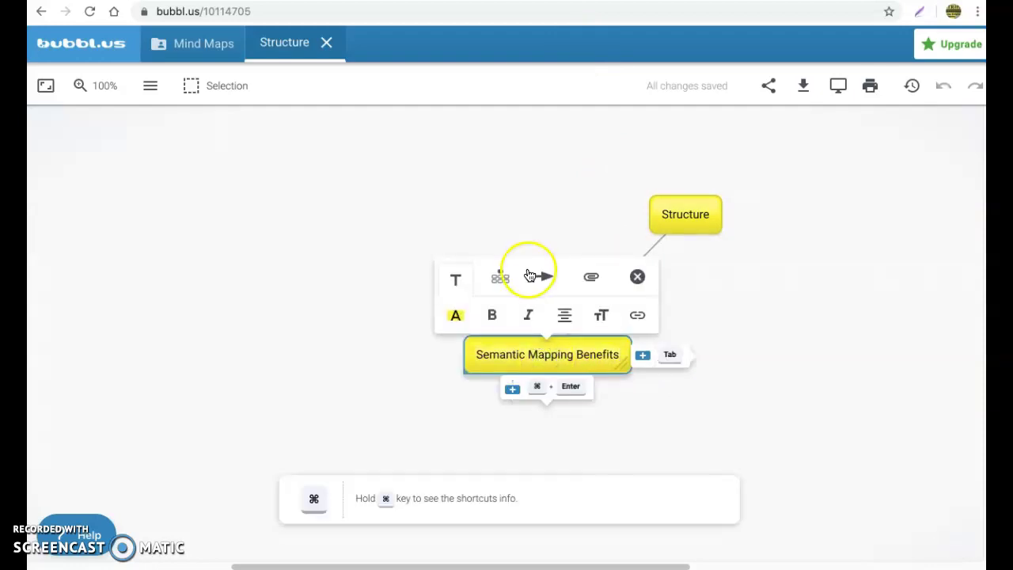
{"action": "left_click", "coordinate": [680, 250]}
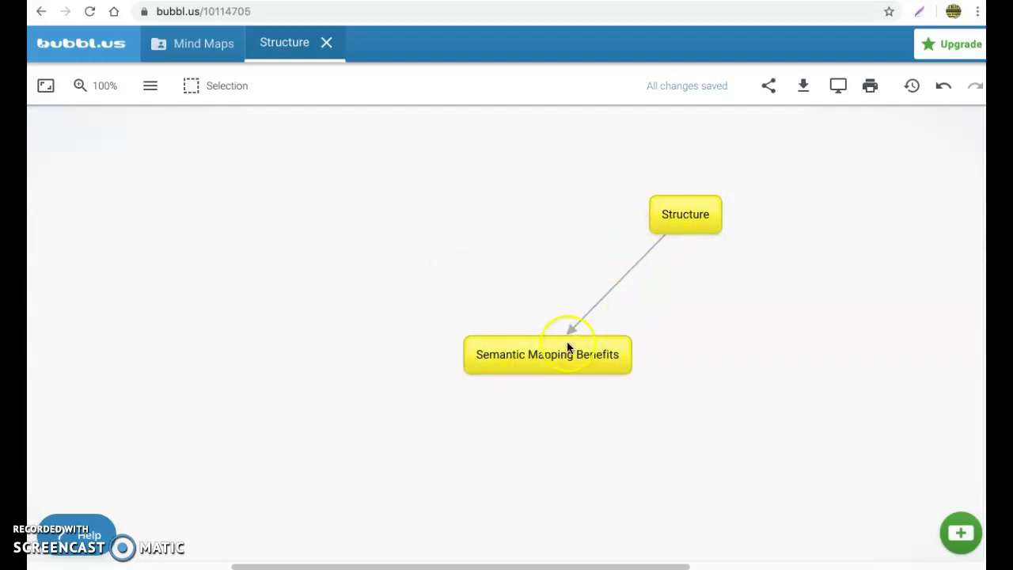
{"action": "left_click", "coordinate": [540, 355]}
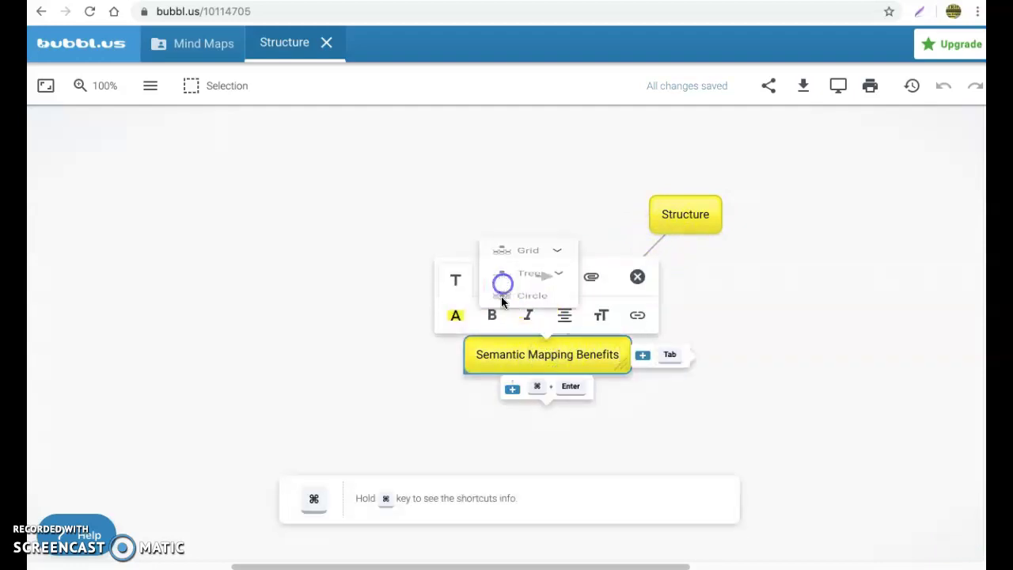
{"action": "left_click", "coordinate": [500, 281]}
{"action": "left_click", "coordinate": [526, 257]}
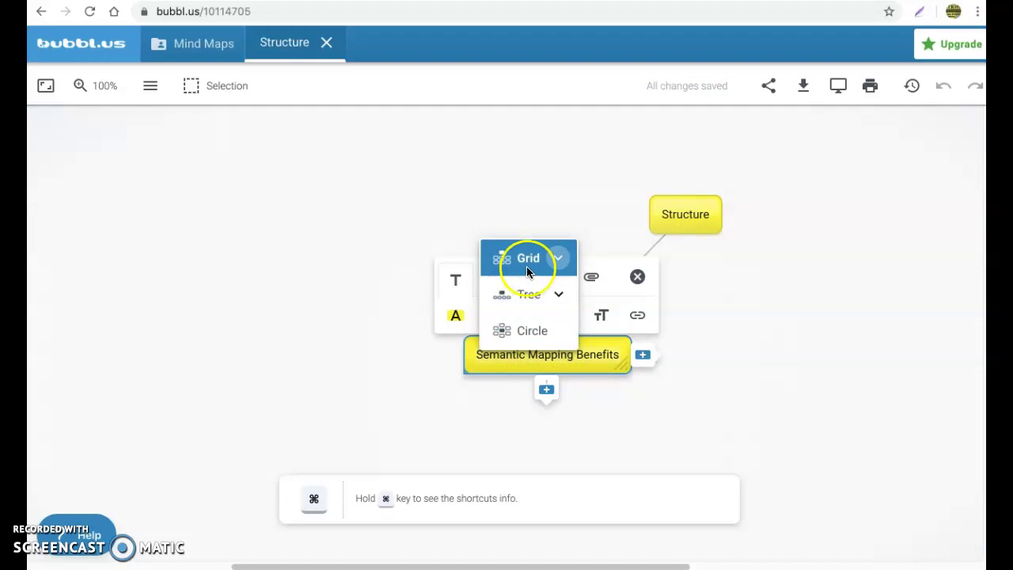
{"action": "left_click", "coordinate": [546, 391]}
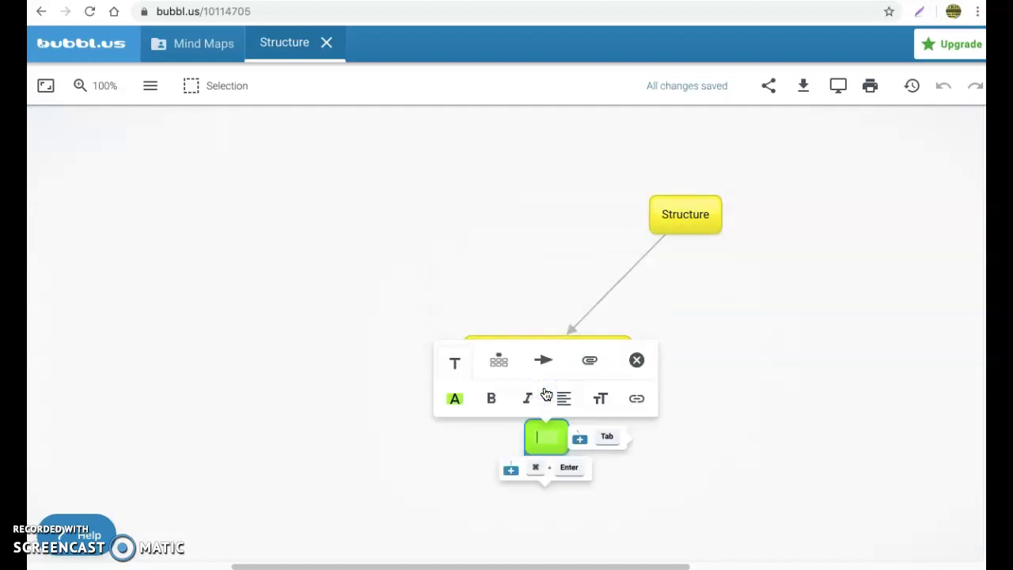
{"action": "type", "text": "F"}
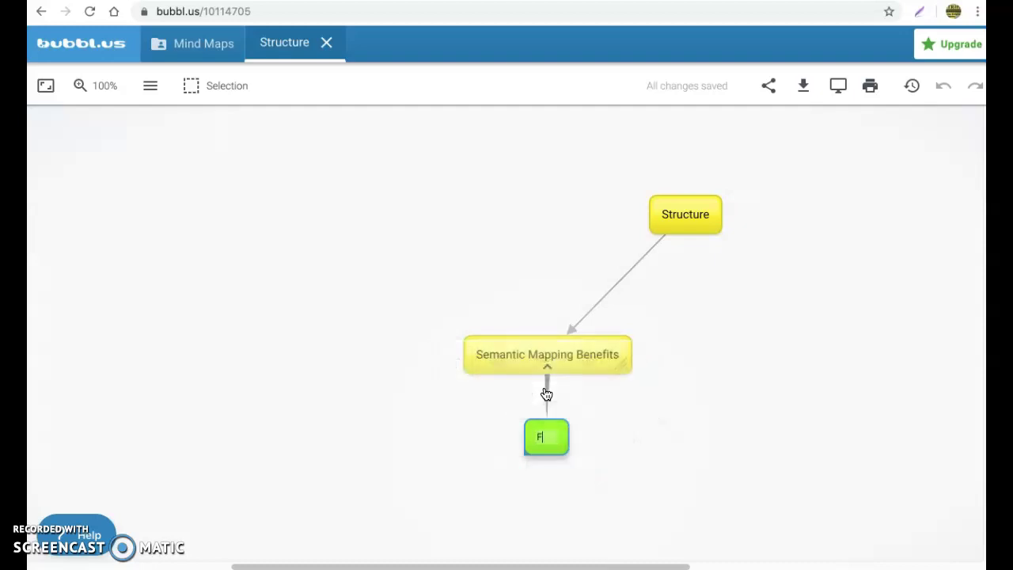
{"action": "type", "text": "eedback"}
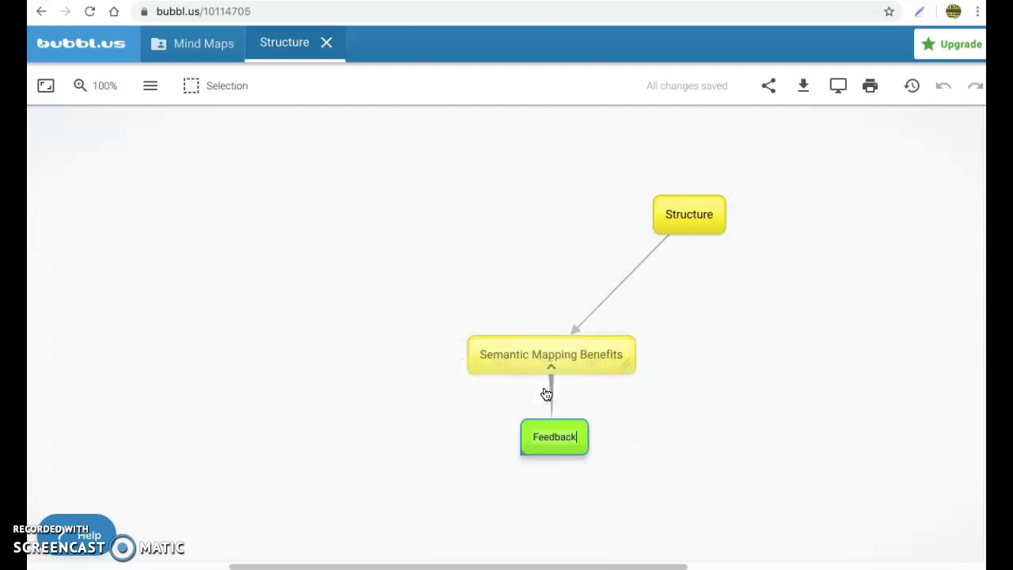
- Make the Feedback text bold and one size larger
{"action": "double_click", "coordinate": [545, 435]}
{"action": "left_click", "coordinate": [462, 365]}
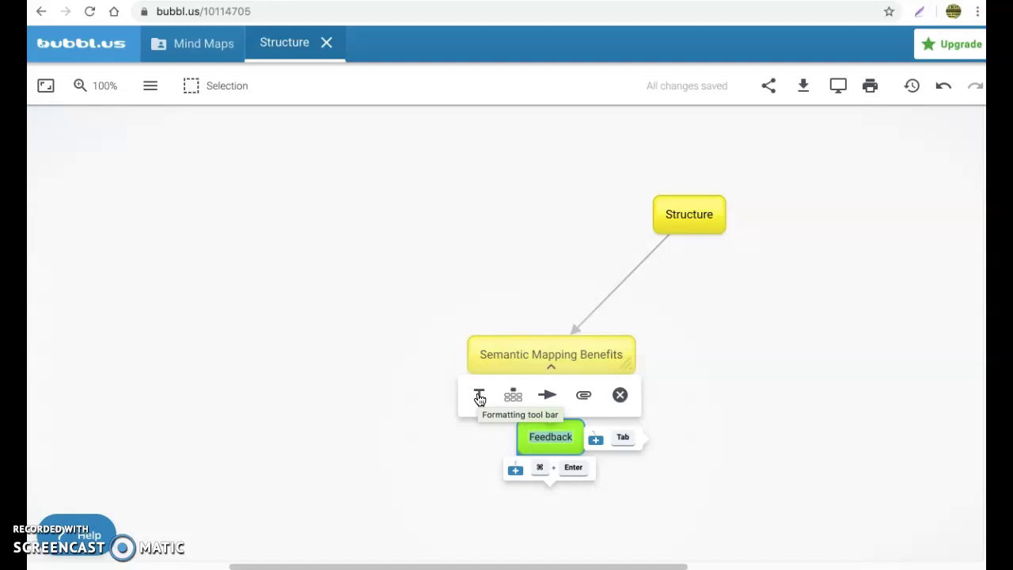
{"action": "left_click", "coordinate": [479, 396]}
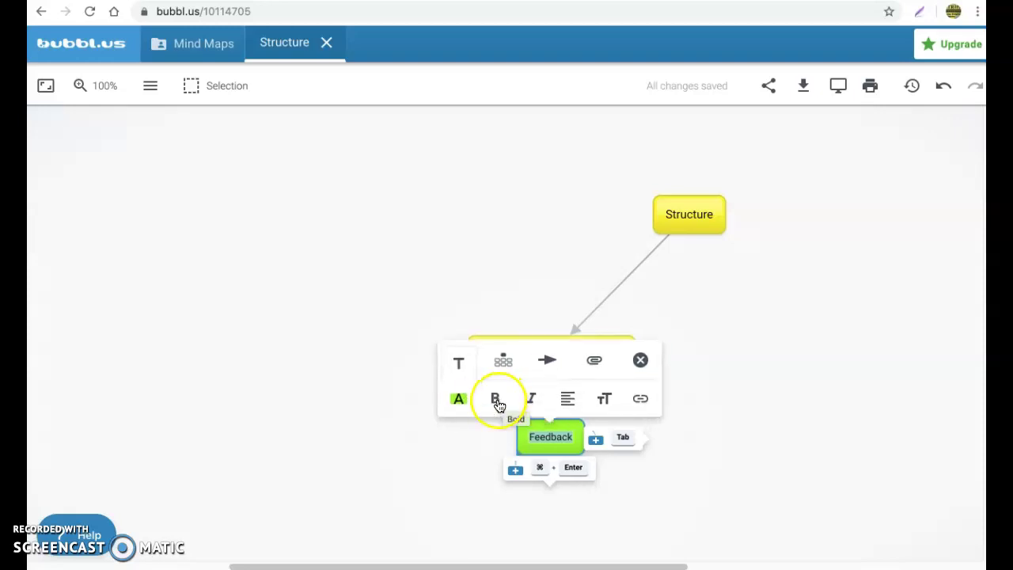
{"action": "left_click", "coordinate": [496, 402]}
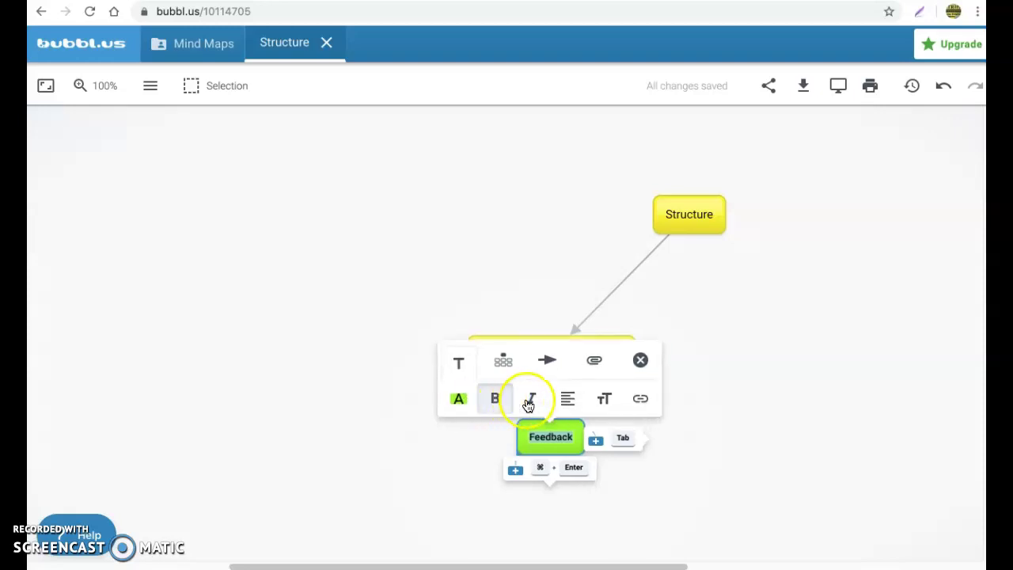
{"action": "left_click", "coordinate": [601, 402]}
{"action": "left_click", "coordinate": [610, 362]}
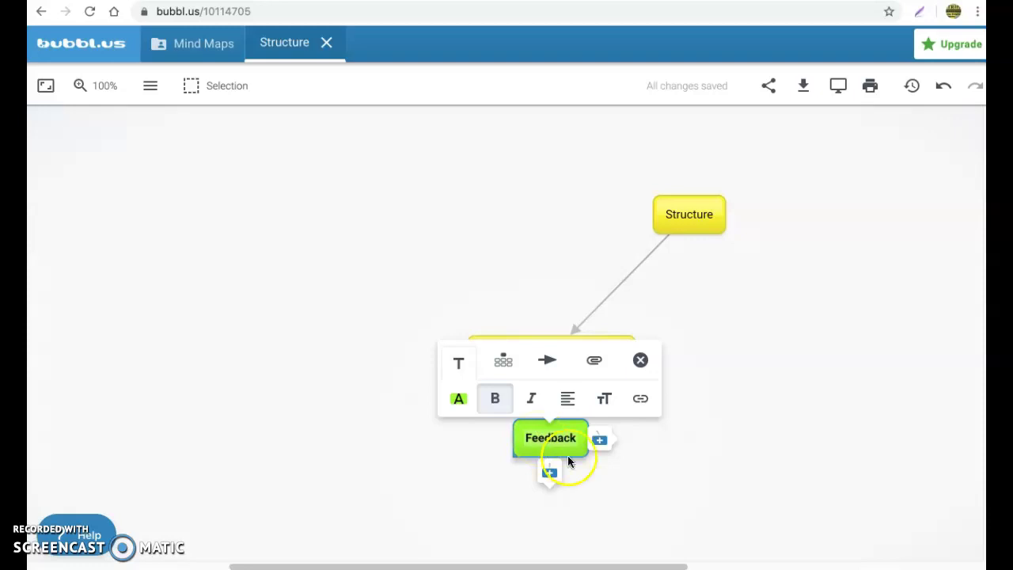
{"action": "left_click", "coordinate": [636, 473]}
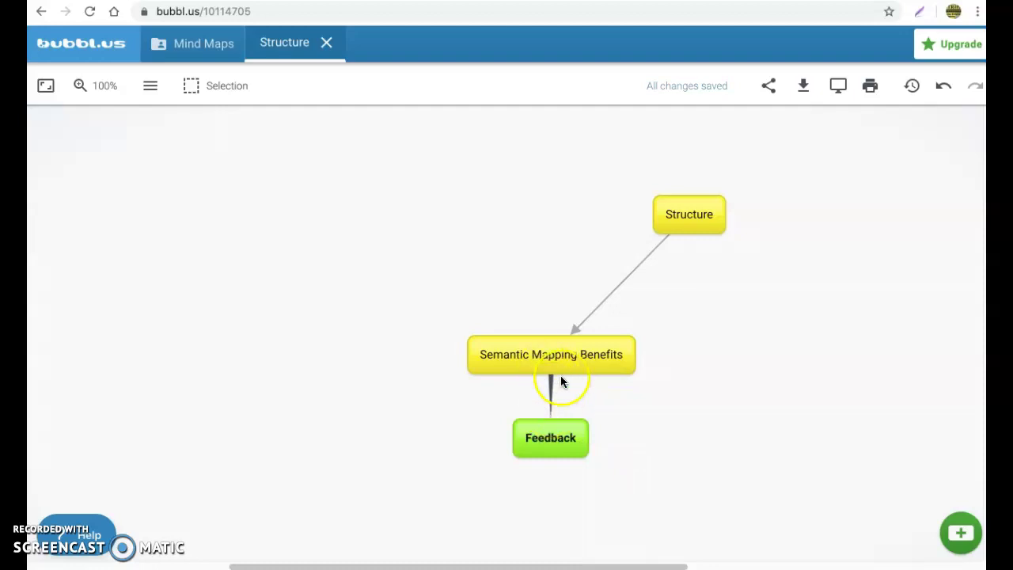
- Drag Feedback to the upper left, level with Structure, and recentre the canvas
{"action": "left_click_drag", "start_coordinate": [581, 428], "coordinate": [428, 214]}
{"action": "left_click_drag", "start_coordinate": [603, 567], "coordinate": [677, 566]}
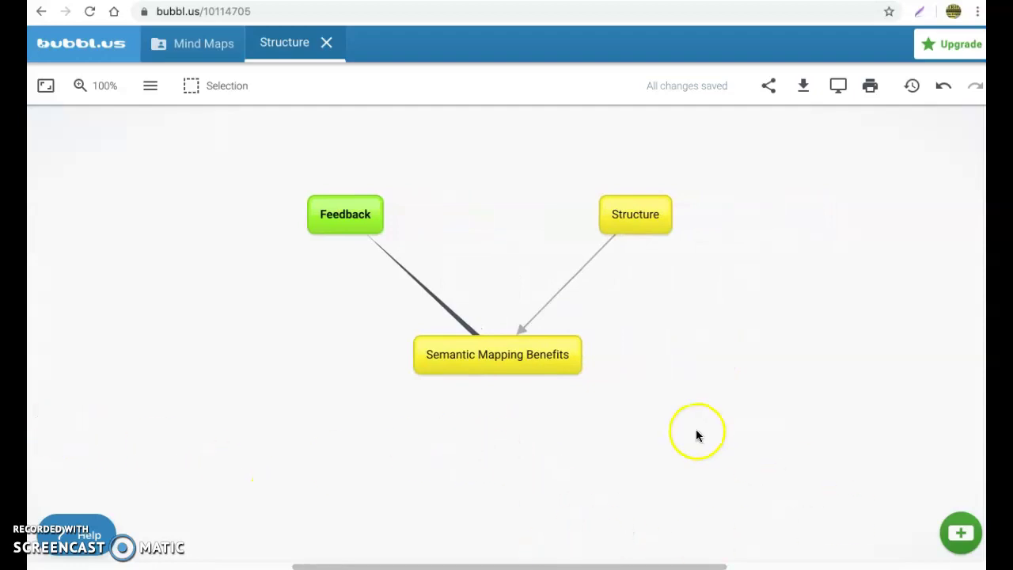
- Add an 'Exam Alignment' child bubble and place it below-left of Semantic Mapping Benefits
{"action": "left_click", "coordinate": [479, 370]}
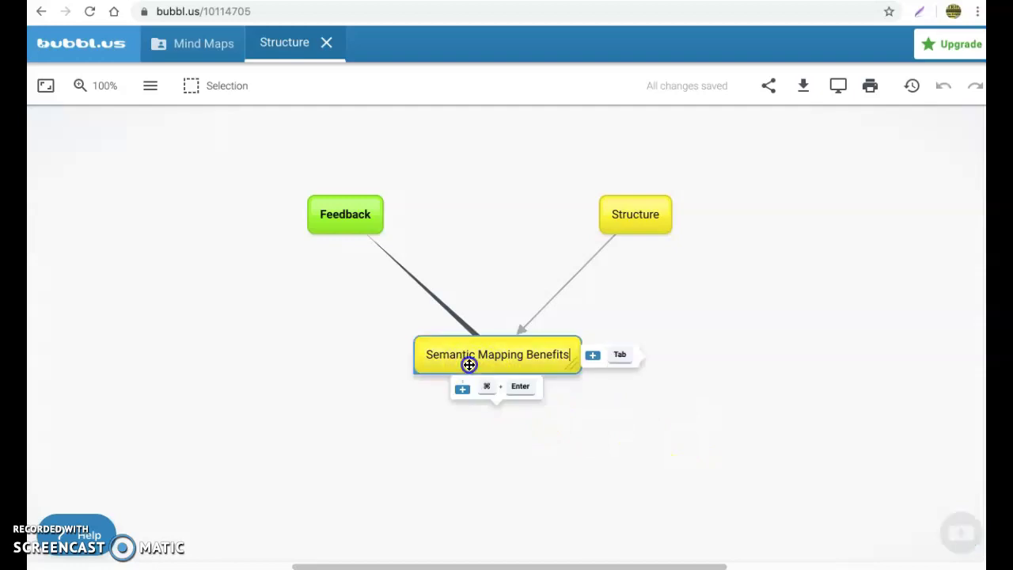
{"action": "left_click", "coordinate": [462, 388]}
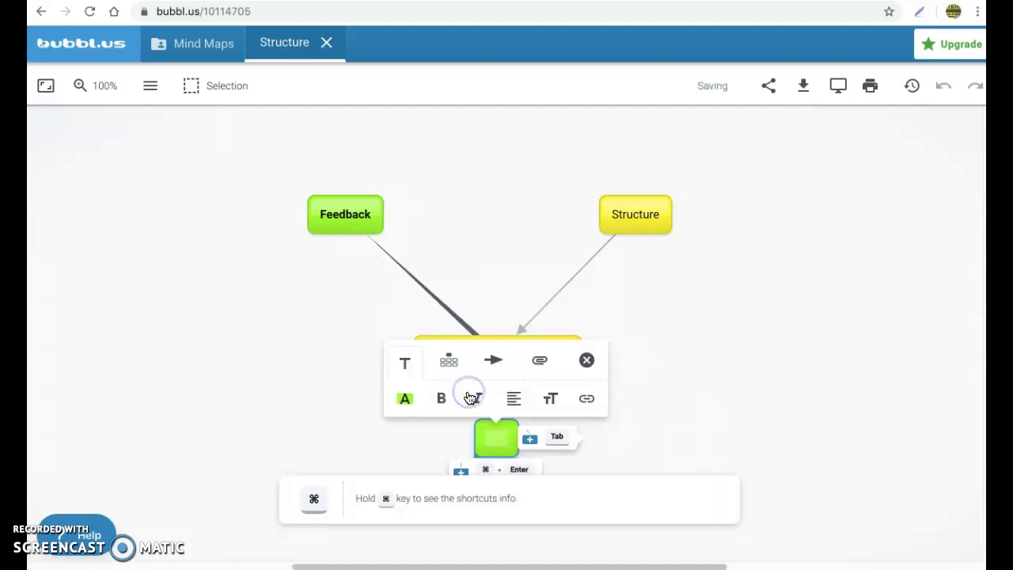
{"action": "left_click", "coordinate": [493, 440]}
{"action": "type", "text": "Exam "}
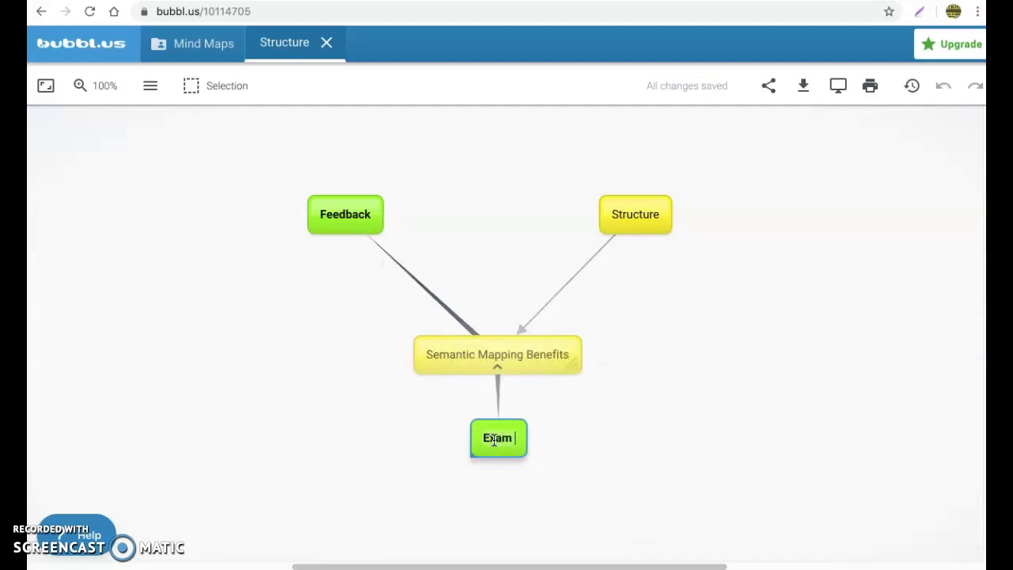
{"action": "type", "text": "Alignments"}
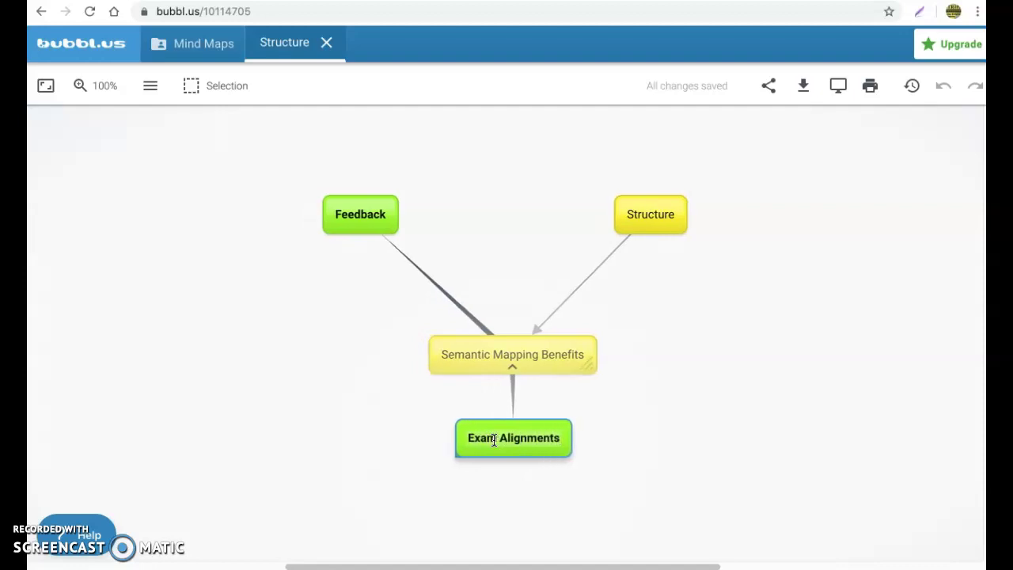
{"action": "key", "text": "BackSpace"}
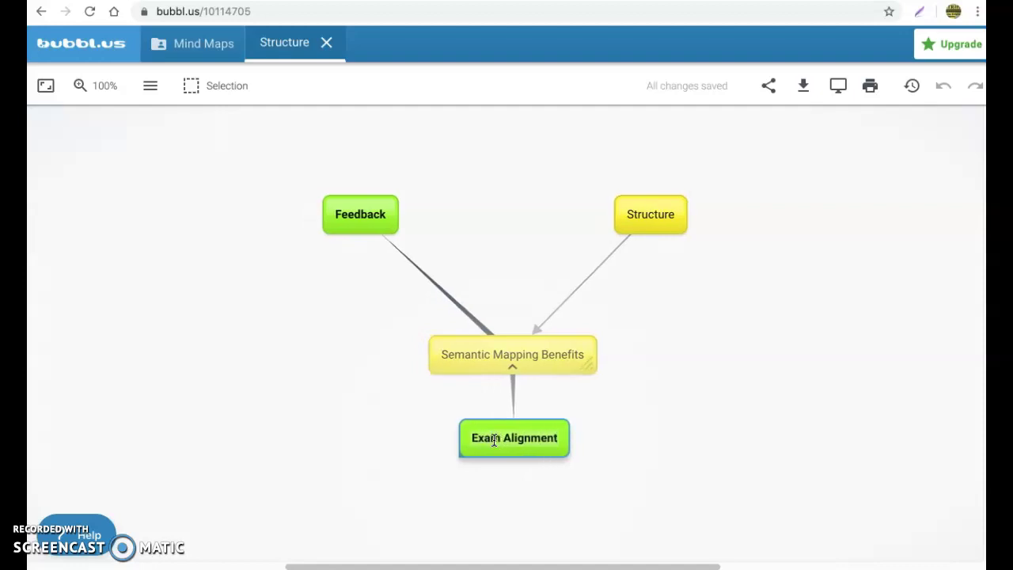
{"action": "left_click", "coordinate": [544, 429]}
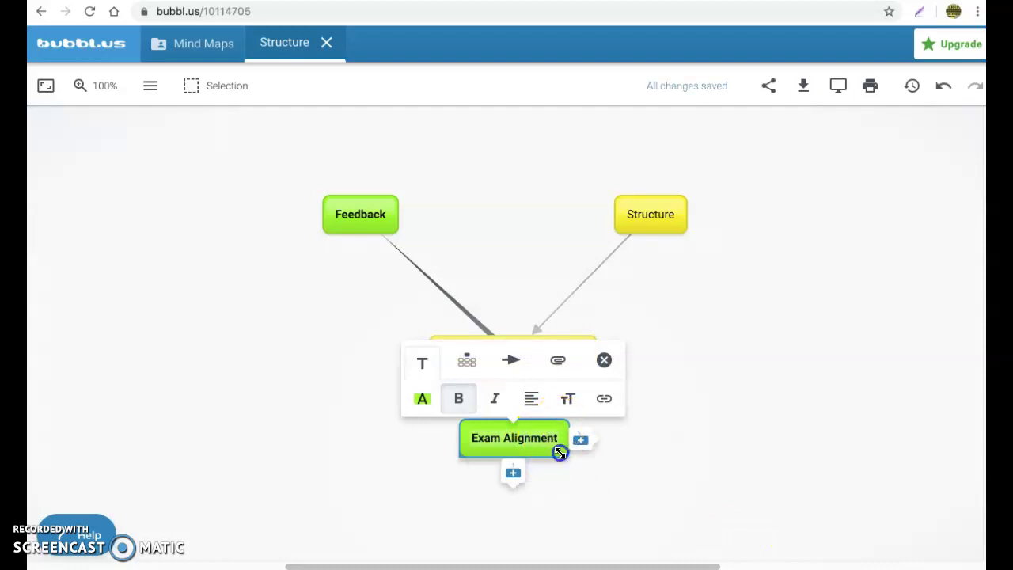
{"action": "left_click_drag", "start_coordinate": [561, 452], "coordinate": [422, 433]}
- Add a child bubble 'Learning Styles & Study Habits' under Semantic Mapping Benefits and drag it to the lower right
{"action": "left_click", "coordinate": [541, 368]}
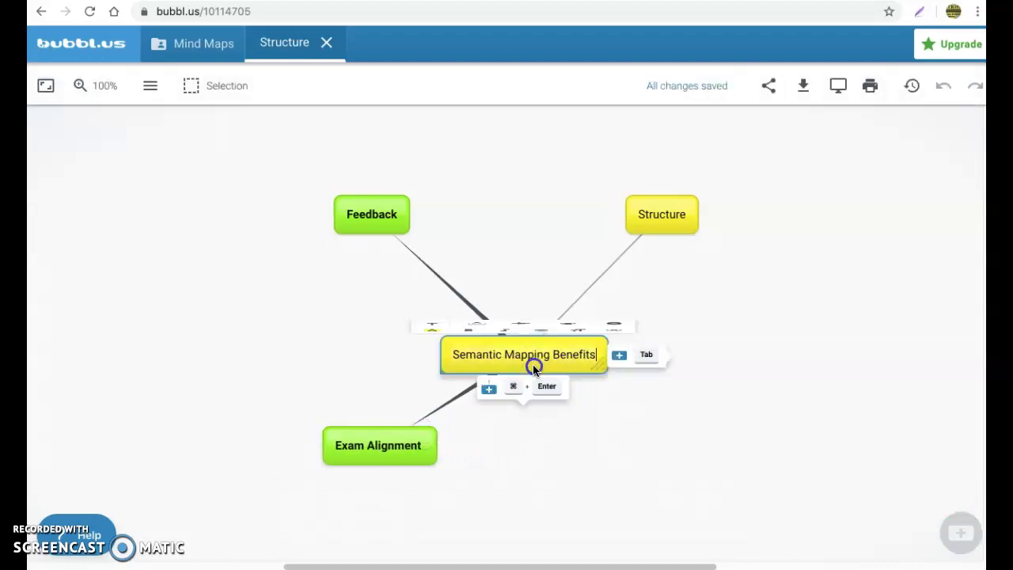
{"action": "left_click", "coordinate": [500, 388]}
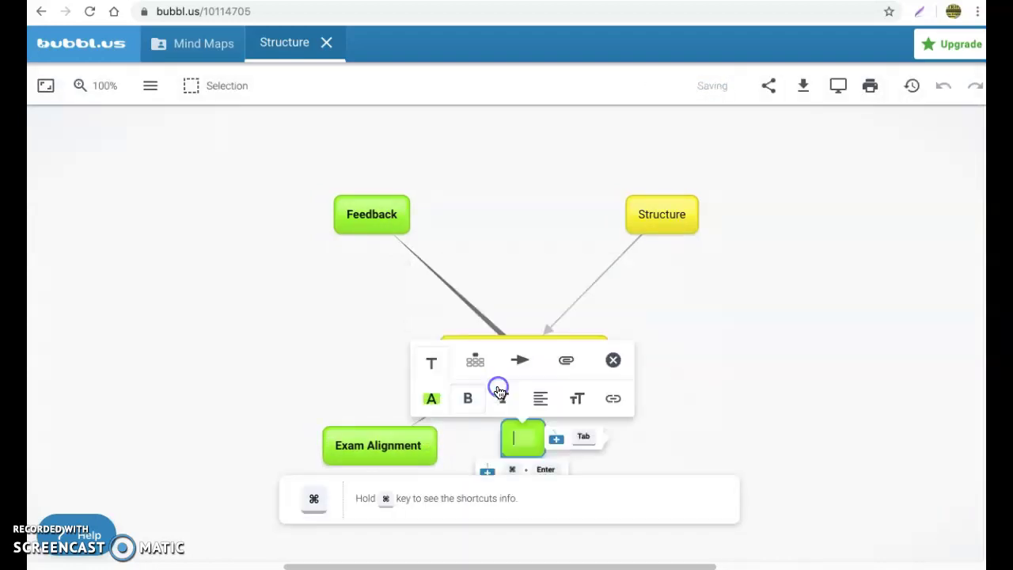
{"action": "left_click", "coordinate": [518, 436]}
{"action": "type", "text": "Learning S"}
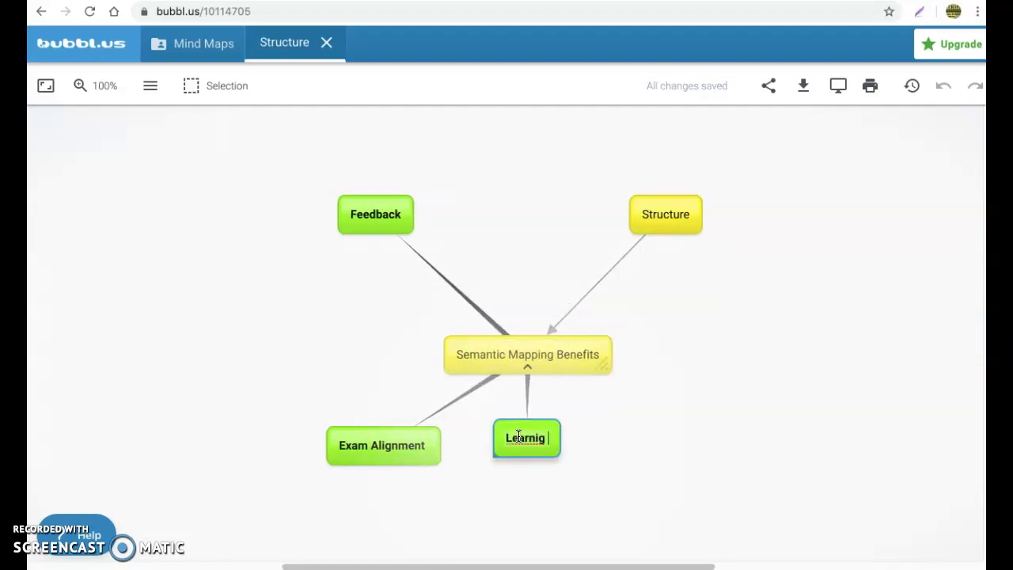
{"action": "type", "text": "tyles "}
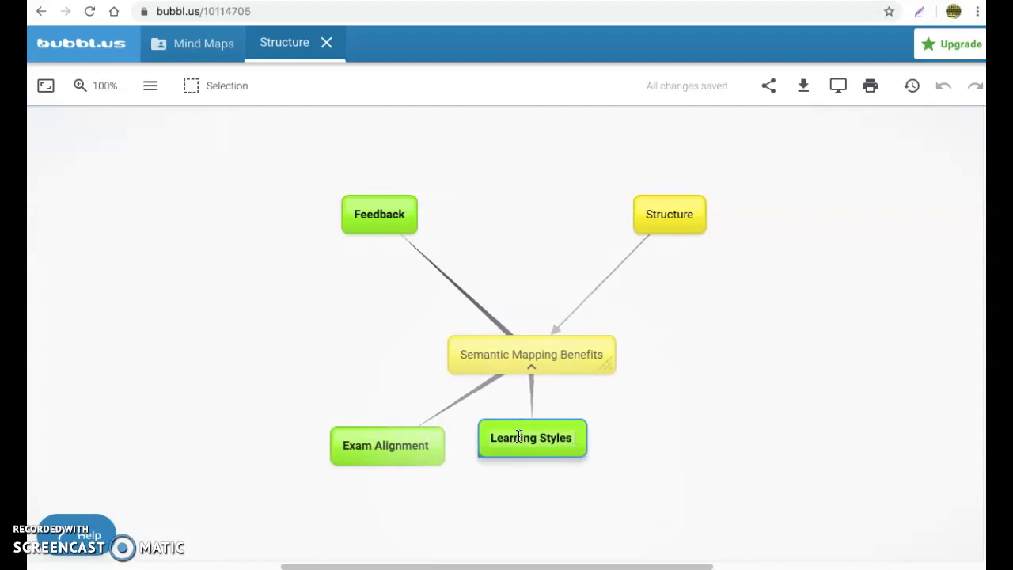
{"action": "type", "text": "& Study Habis"}
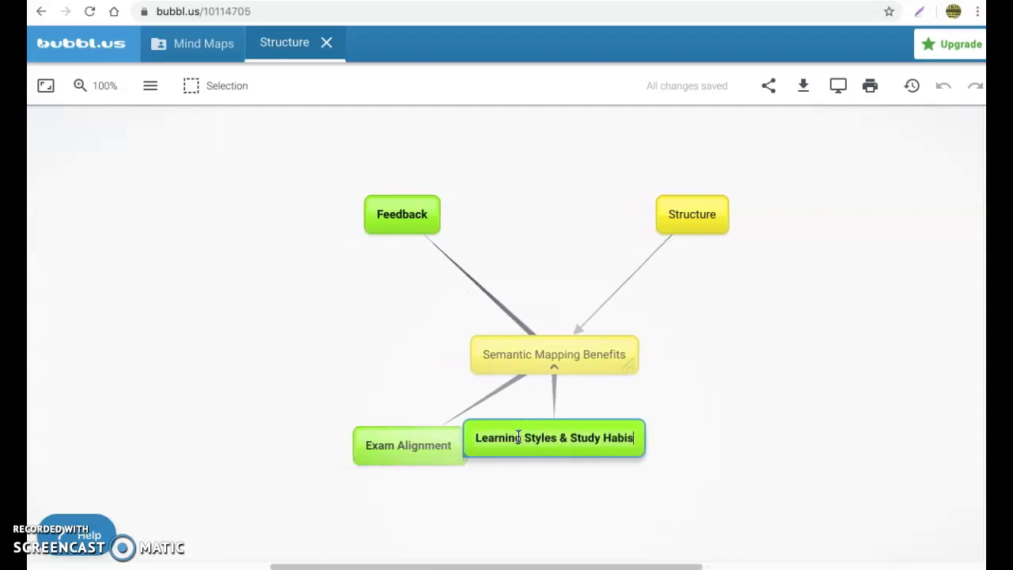
{"action": "type", "text": "t"}
{"action": "left_click", "coordinate": [638, 480]}
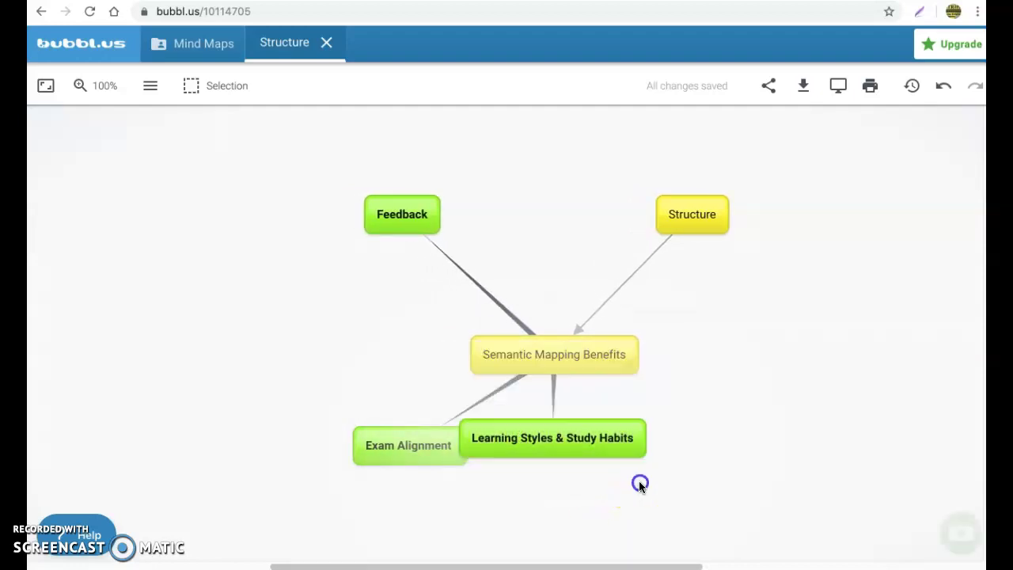
{"action": "left_click_drag", "start_coordinate": [635, 431], "coordinate": [796, 434]}
- Make the Structure label bold, trying green text before reverting the text colour to Automatic
{"action": "left_click", "coordinate": [717, 221]}
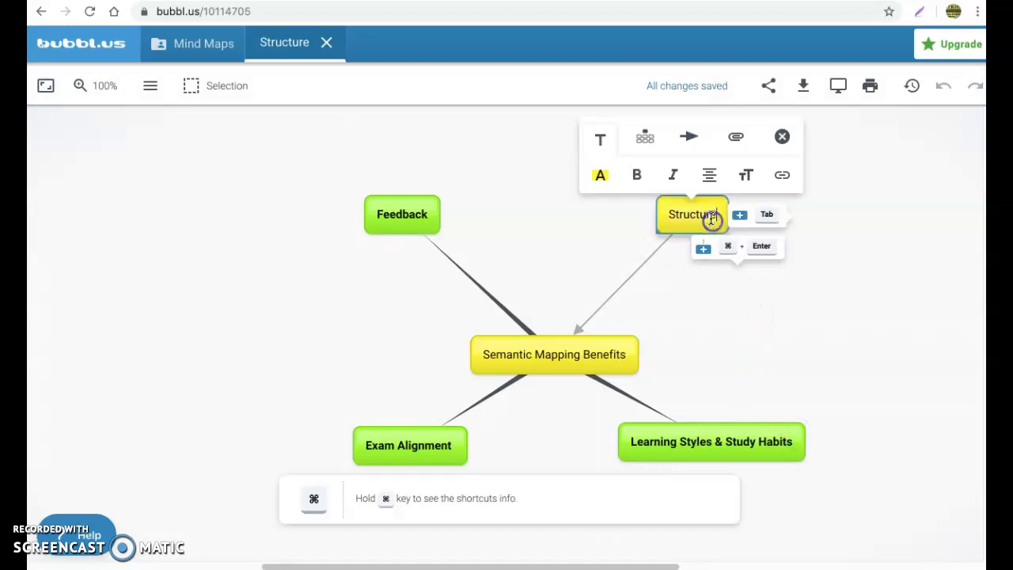
{"action": "left_click", "coordinate": [637, 175]}
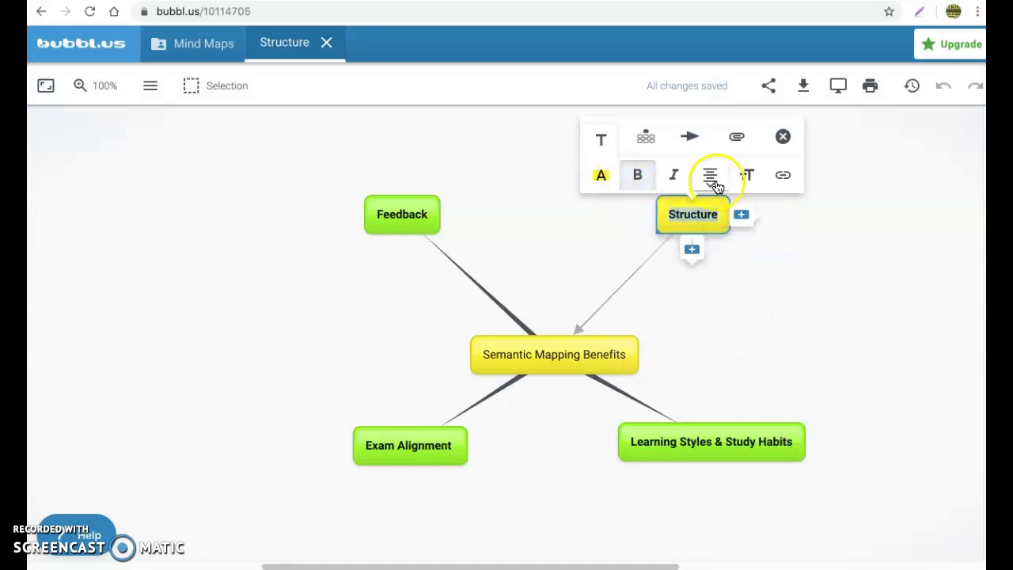
{"action": "left_click", "coordinate": [602, 178]}
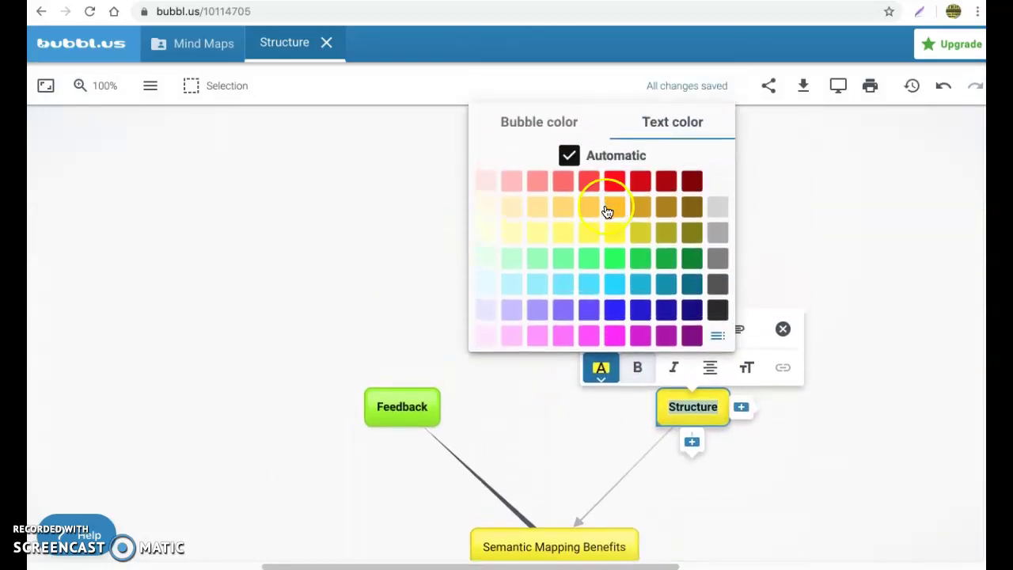
{"action": "left_click", "coordinate": [617, 261]}
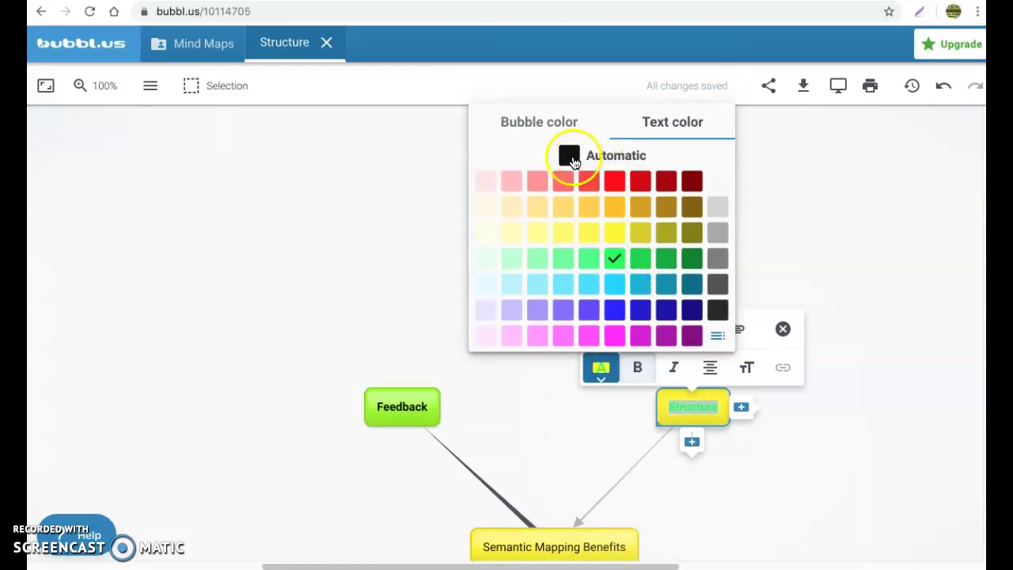
{"action": "left_click", "coordinate": [569, 155]}
- Give the Structure bubble the palest green fill from the Bubble color palette
{"action": "left_click", "coordinate": [556, 126]}
{"action": "left_click", "coordinate": [525, 156]}
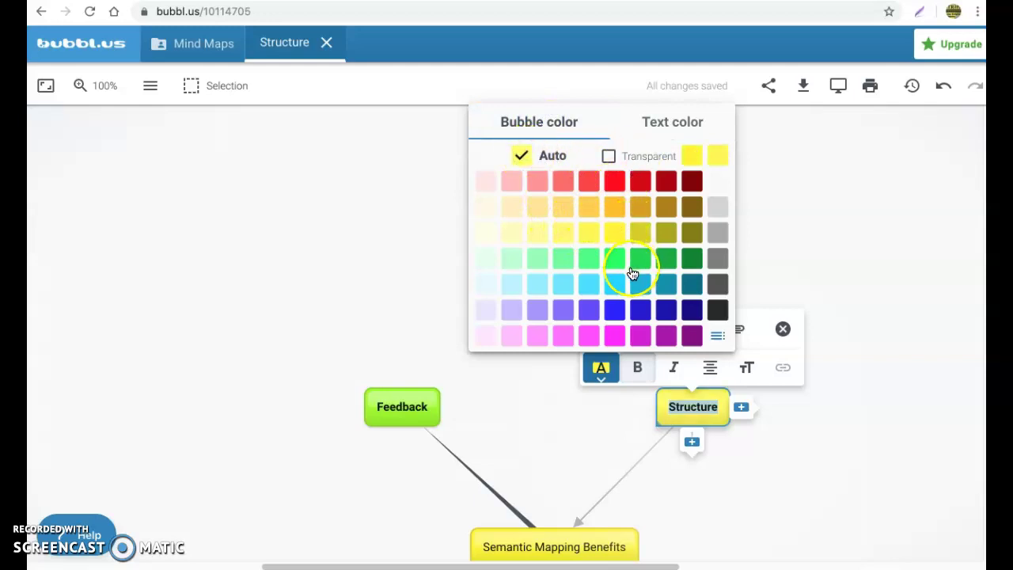
{"action": "left_click", "coordinate": [640, 261]}
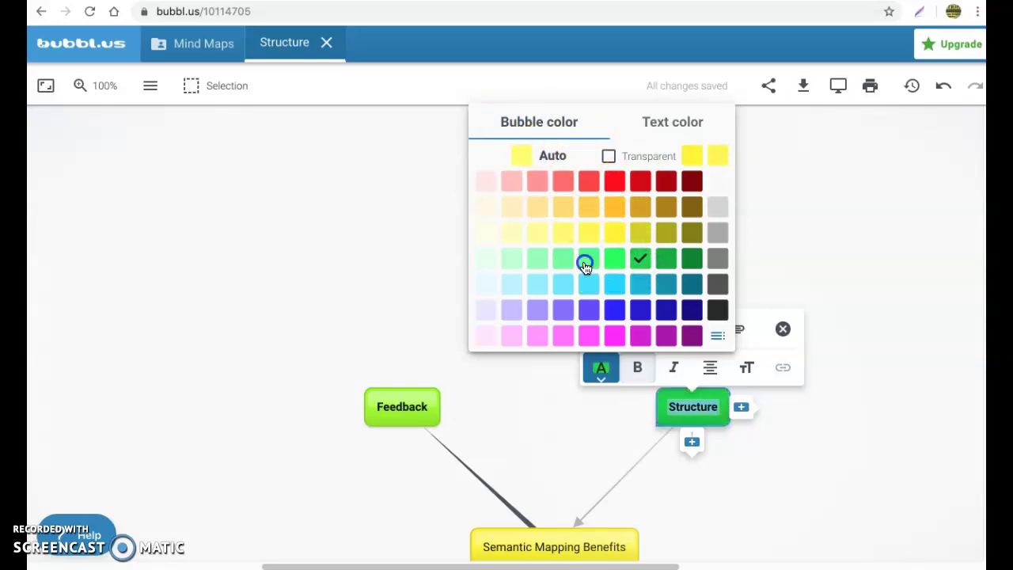
{"action": "left_click", "coordinate": [587, 261]}
{"action": "left_click", "coordinate": [563, 261]}
{"action": "left_click", "coordinate": [541, 261]}
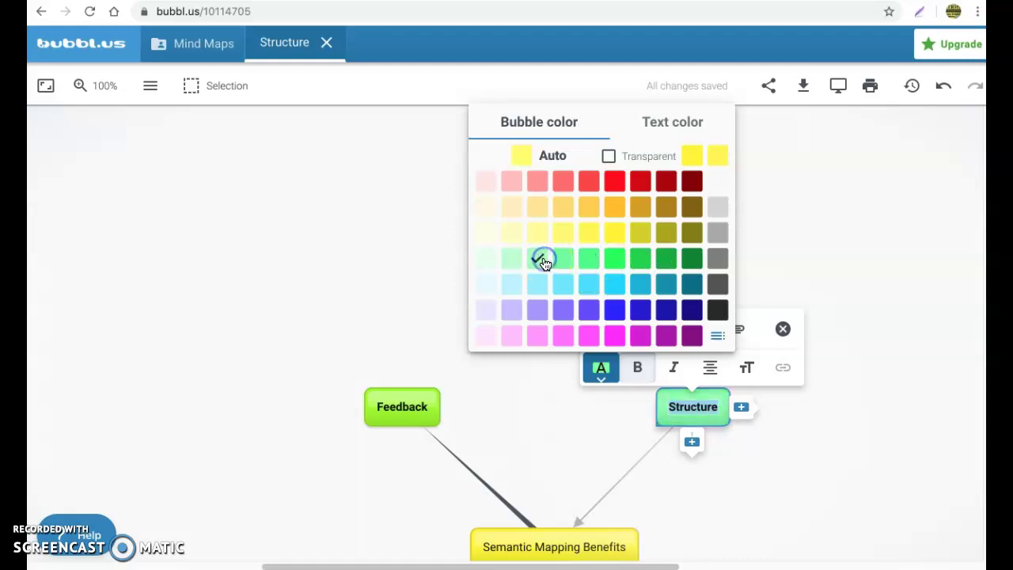
{"action": "left_click", "coordinate": [531, 262]}
{"action": "left_click", "coordinate": [513, 259]}
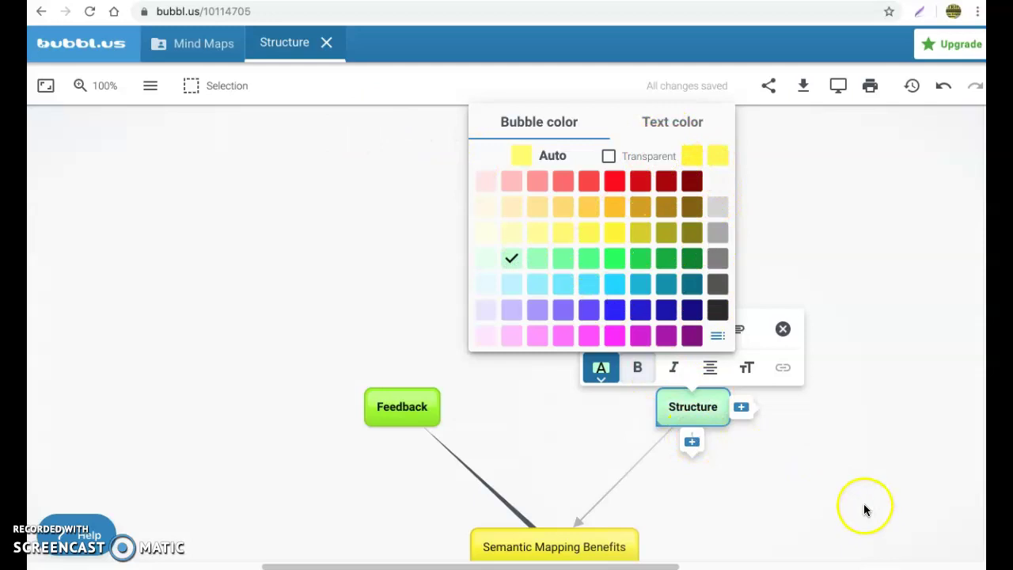
{"action": "left_click", "coordinate": [780, 330]}
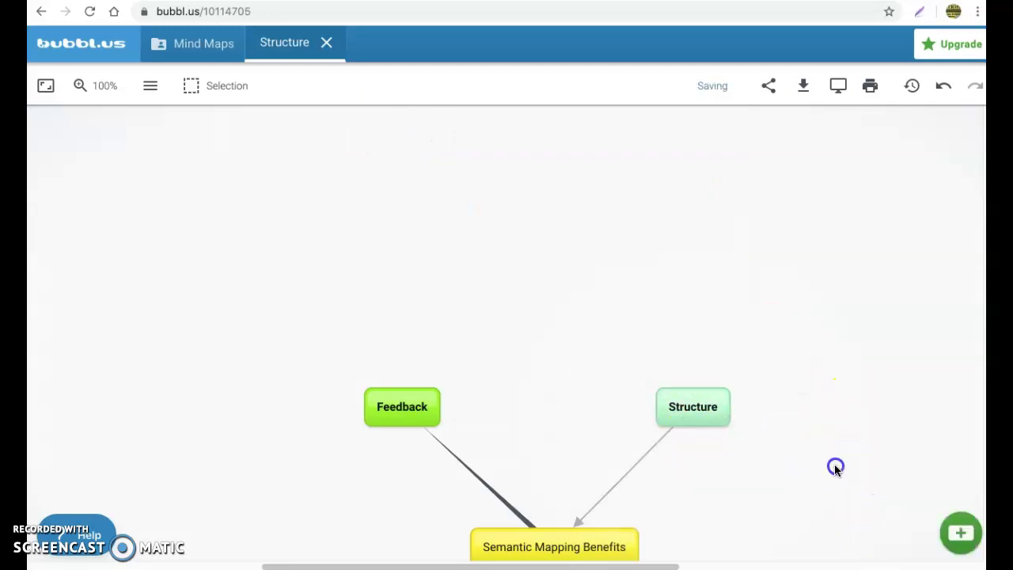
{"action": "scroll", "coordinate": [840, 448], "scroll_direction": "down", "scroll_amount": 1}
{"action": "left_click_drag", "start_coordinate": [839, 444], "coordinate": [759, 268]}
{"action": "left_click", "coordinate": [651, 198]}
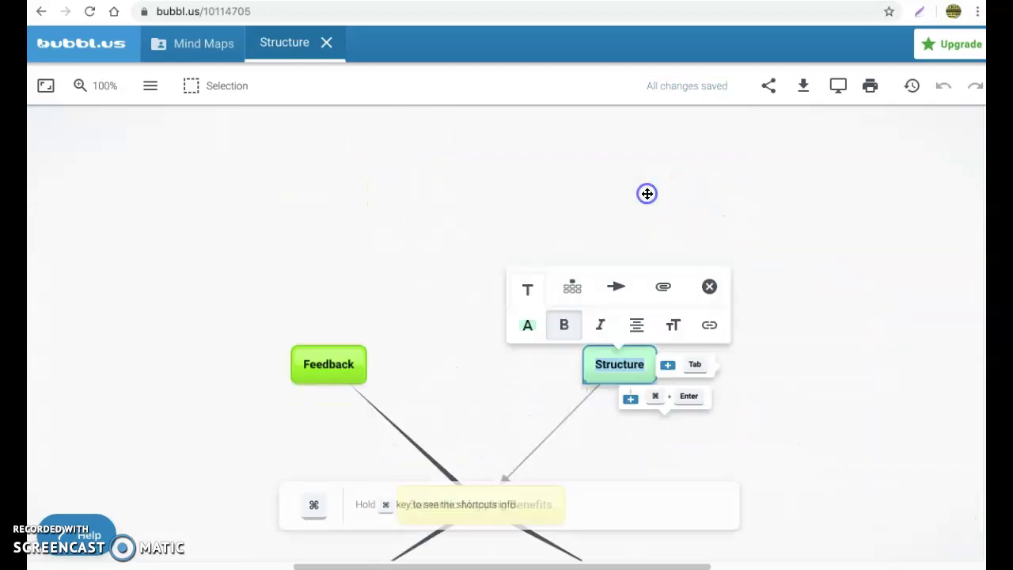
{"action": "left_click", "coordinate": [668, 367]}
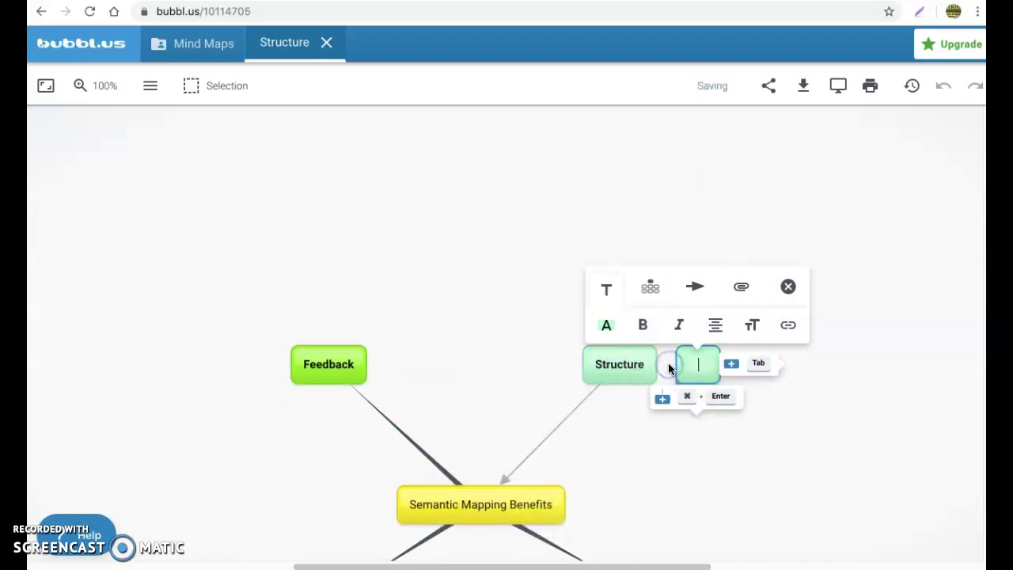
{"action": "left_click", "coordinate": [662, 396]}
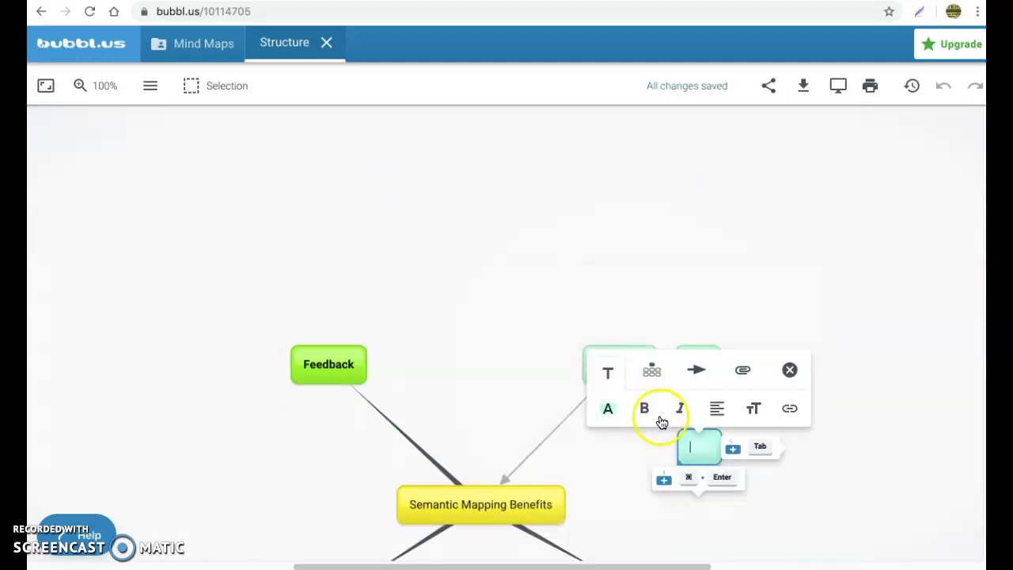
{"action": "left_click", "coordinate": [789, 369]}
{"action": "left_click", "coordinate": [703, 370]}
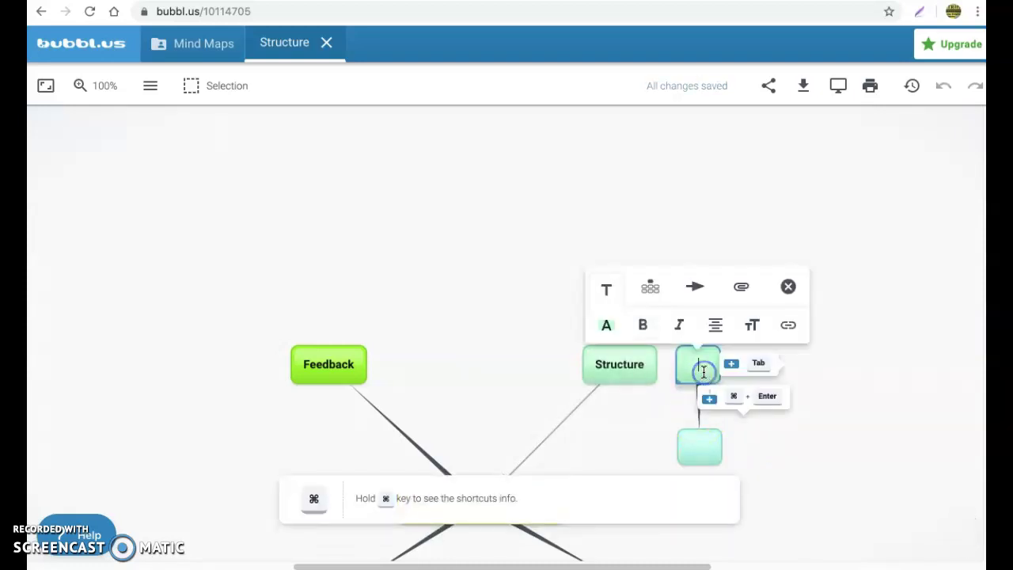
{"action": "left_click", "coordinate": [790, 285]}
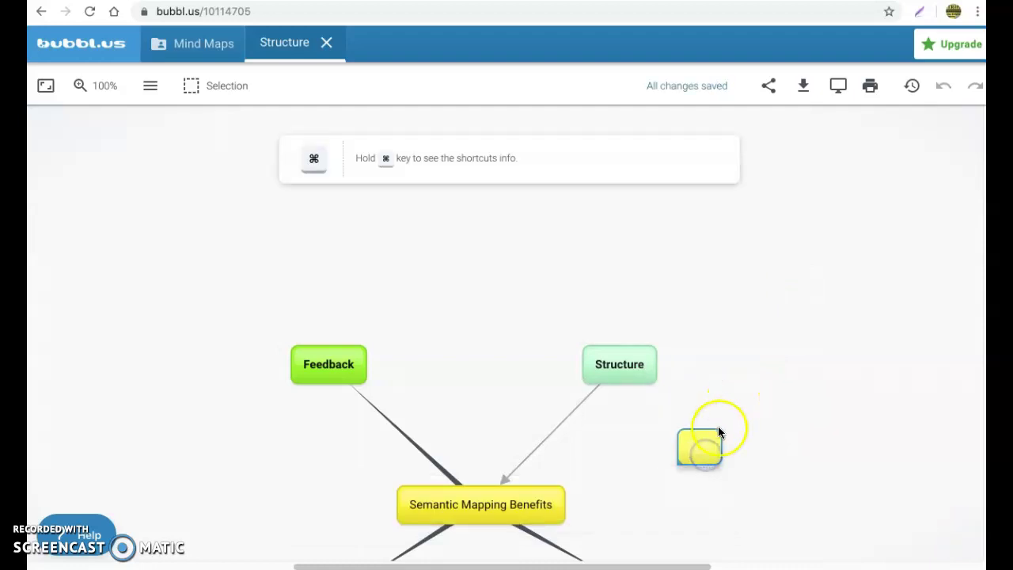
{"action": "left_click", "coordinate": [700, 447]}
{"action": "left_click", "coordinate": [789, 369]}
{"action": "scroll", "coordinate": [648, 434], "scroll_direction": "down", "scroll_amount": 1}
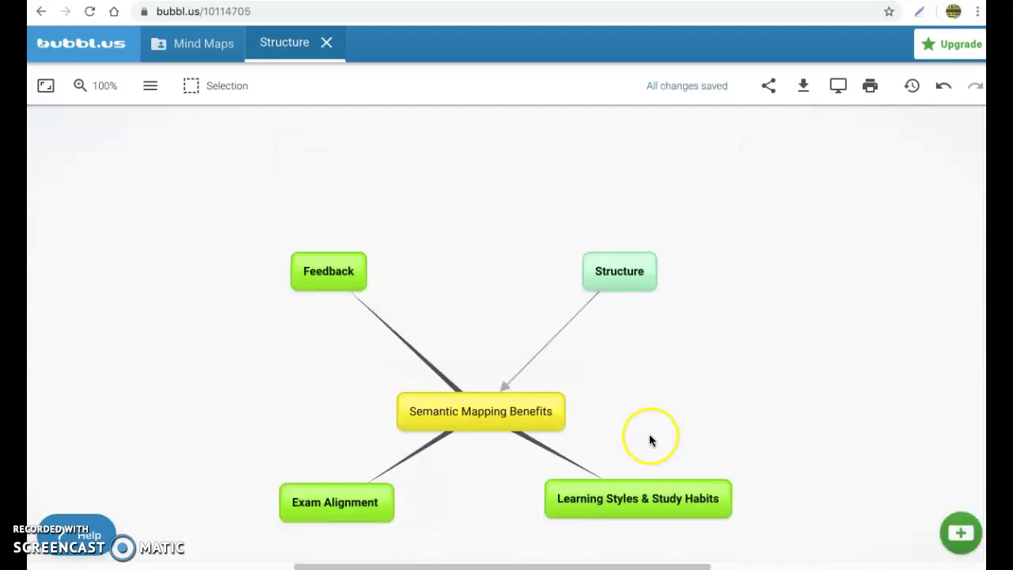
{"action": "mouse_move", "coordinate": [516, 399]}
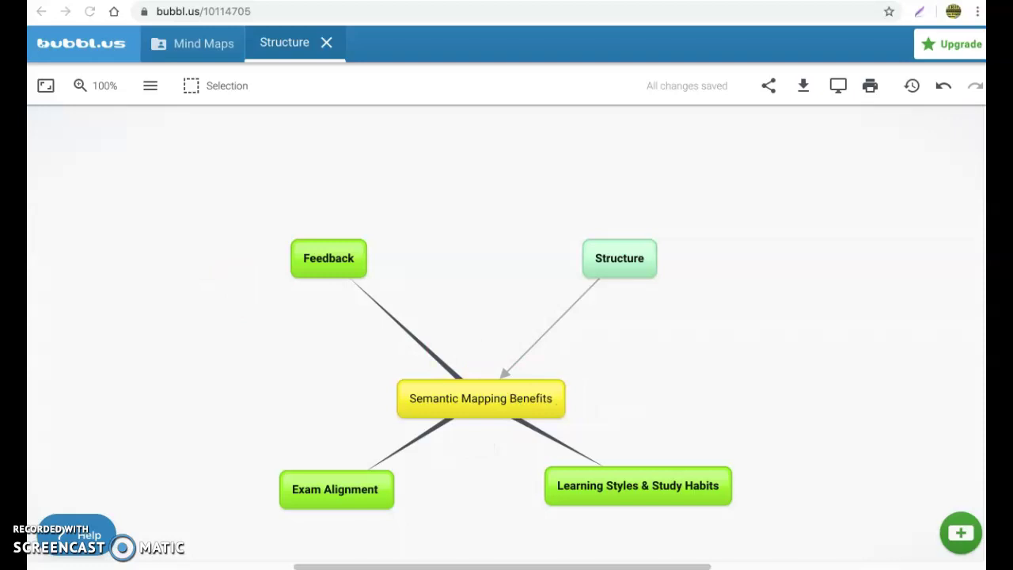
{"action": "left_click", "coordinate": [488, 405]}
- Scroll through the 'Keeping Students on Board with Concept Maps' article and select its web address
{"action": "left_click", "coordinate": [121, 274]}
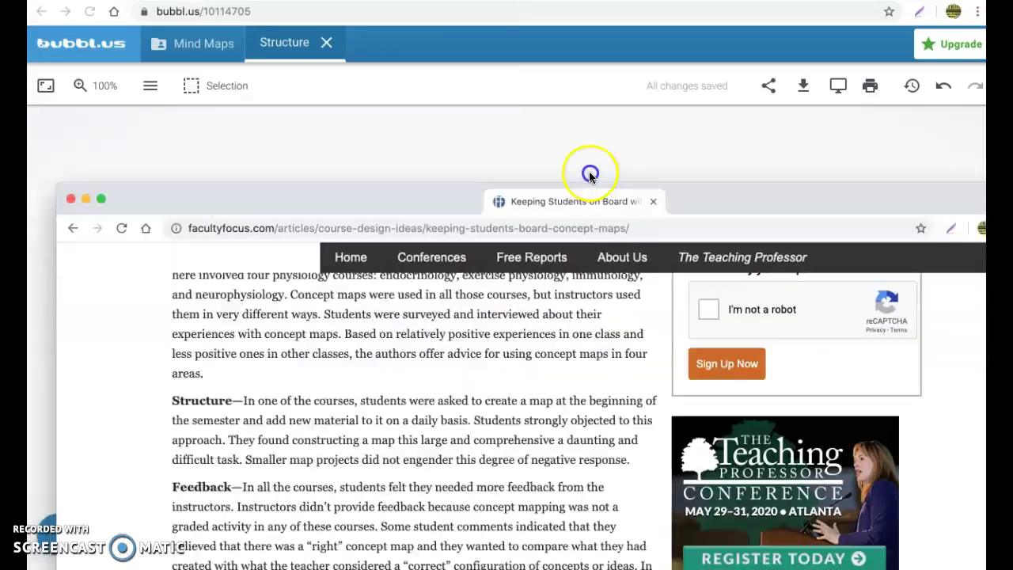
{"action": "scroll", "coordinate": [340, 277], "scroll_direction": "down", "scroll_amount": 10}
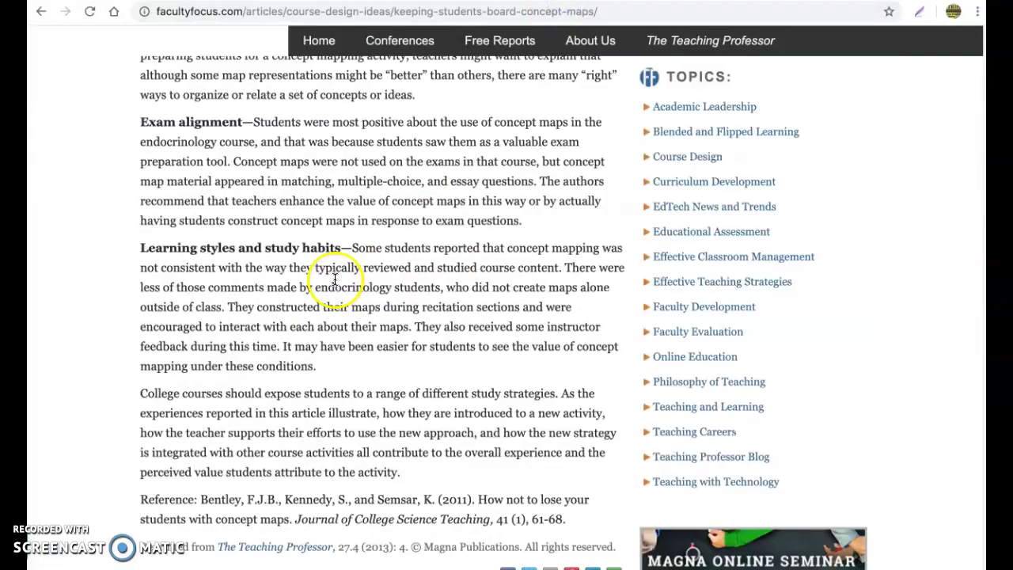
{"action": "scroll", "coordinate": [335, 278], "scroll_direction": "up", "scroll_amount": 15}
{"action": "scroll", "coordinate": [335, 279], "scroll_direction": "up", "scroll_amount": 6}
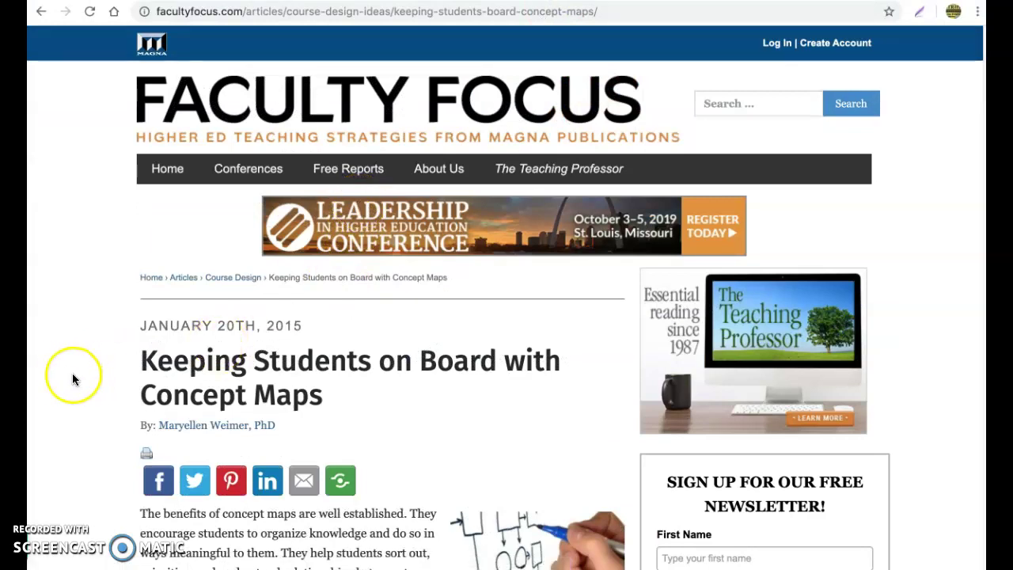
{"action": "scroll", "coordinate": [106, 384], "scroll_direction": "down", "scroll_amount": 2}
{"action": "scroll", "coordinate": [107, 385], "scroll_direction": "down", "scroll_amount": 2}
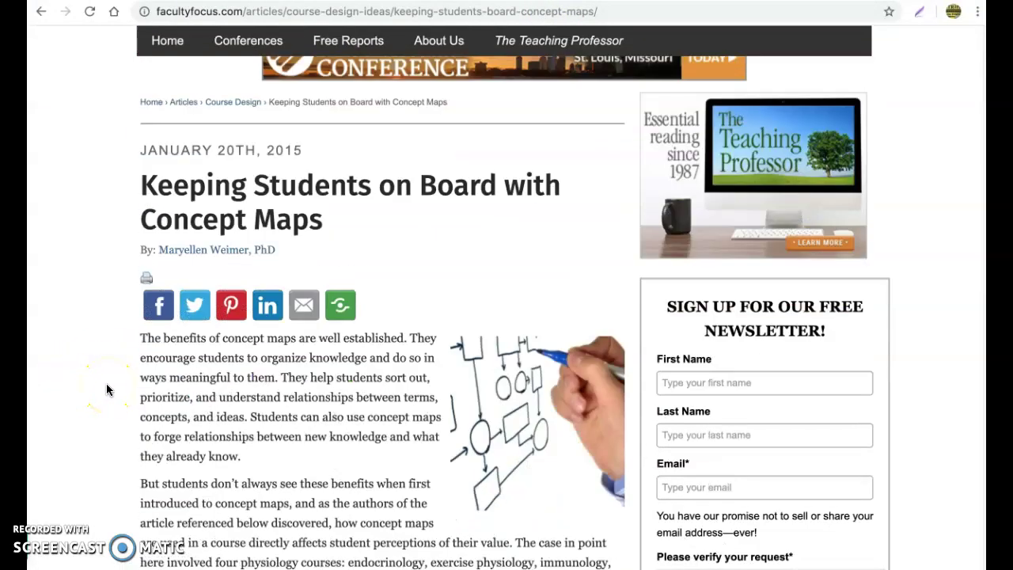
{"action": "left_click", "coordinate": [304, 12]}
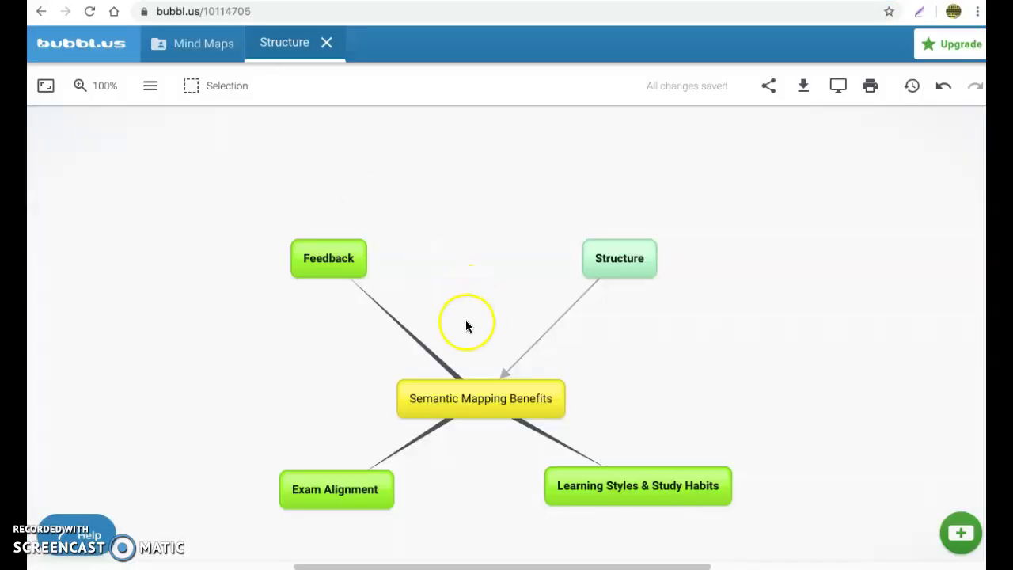
- Link the Semantic Mapping Benefits text to the pasted Faculty Focus article address
{"action": "double_click", "coordinate": [487, 400]}
{"action": "triple_click", "coordinate": [487, 400]}
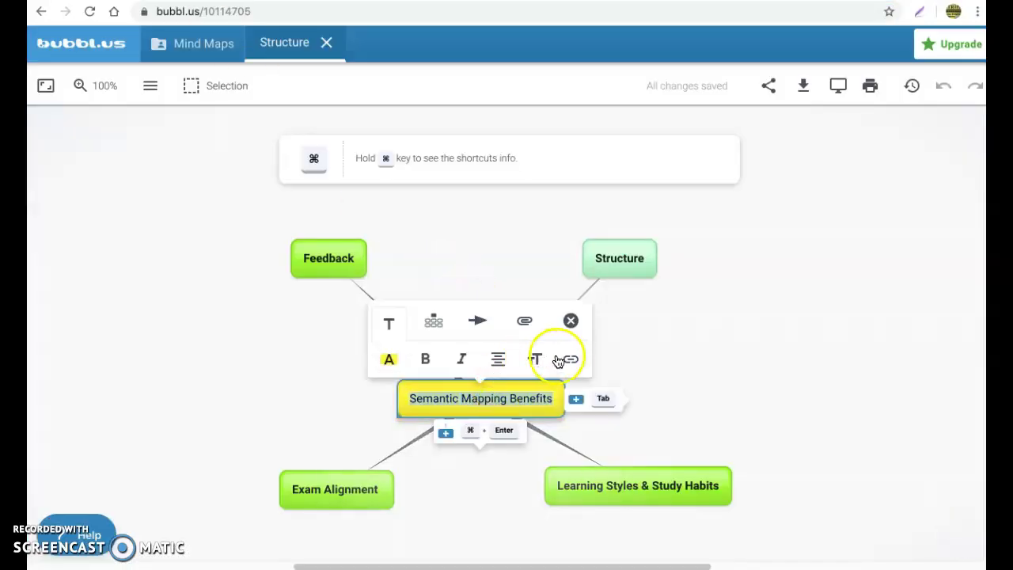
{"action": "left_click", "coordinate": [567, 359]}
{"action": "key", "text": "super+v"}
{"action": "left_click", "coordinate": [584, 380]}
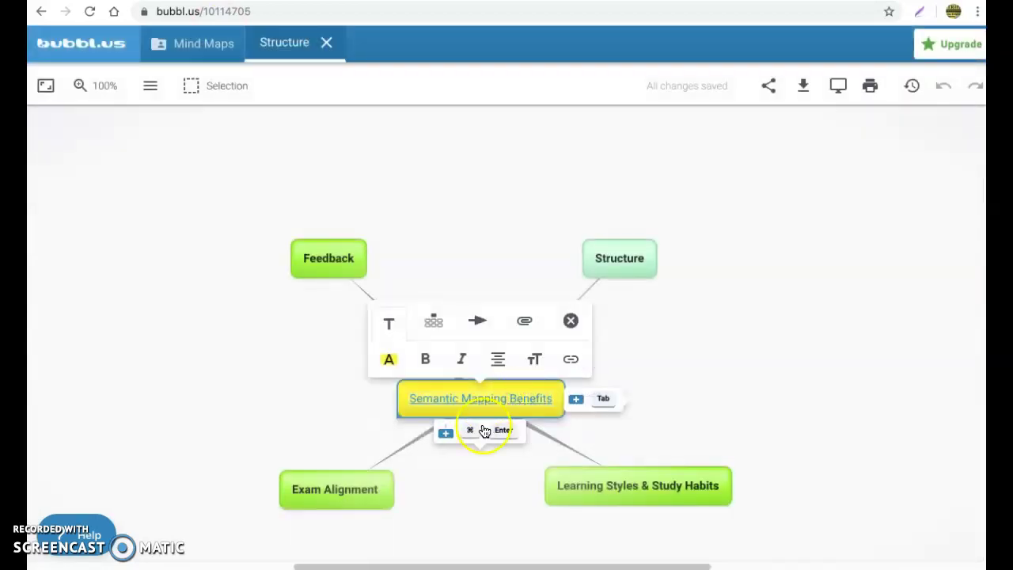
{"action": "left_click", "coordinate": [665, 441]}
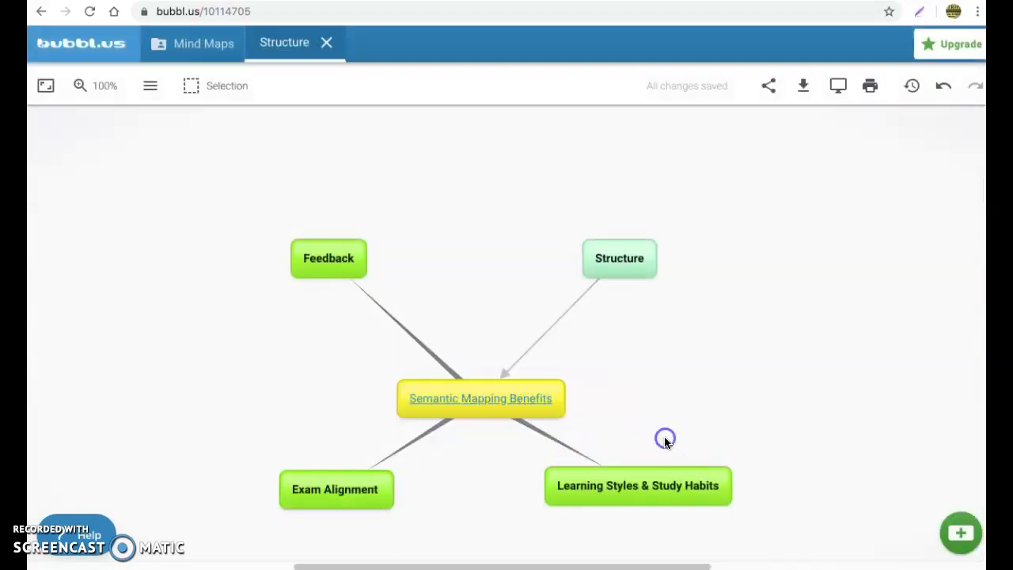
{"action": "left_click", "coordinate": [513, 399]}
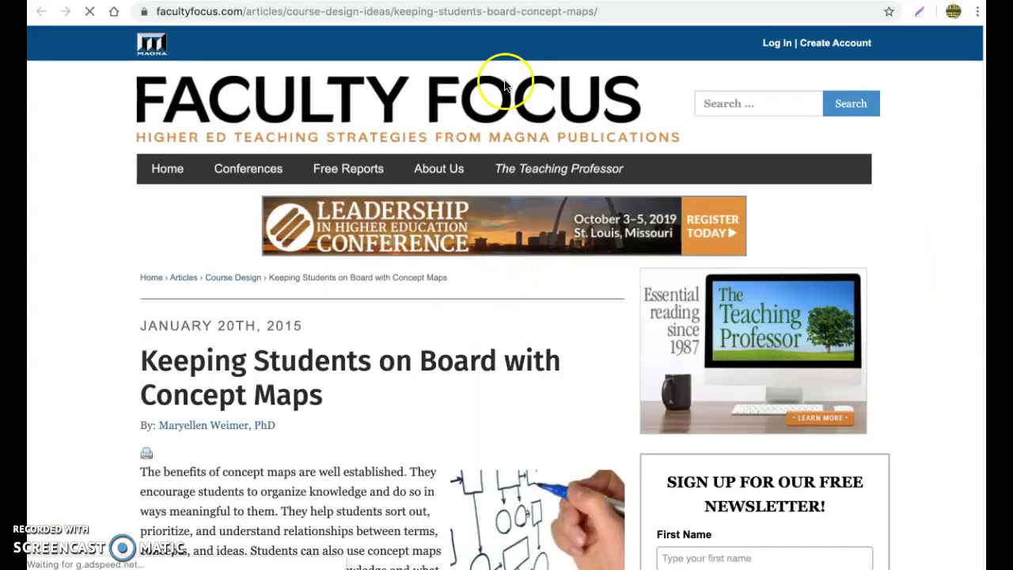
{"action": "key", "text": "ctrl+w"}
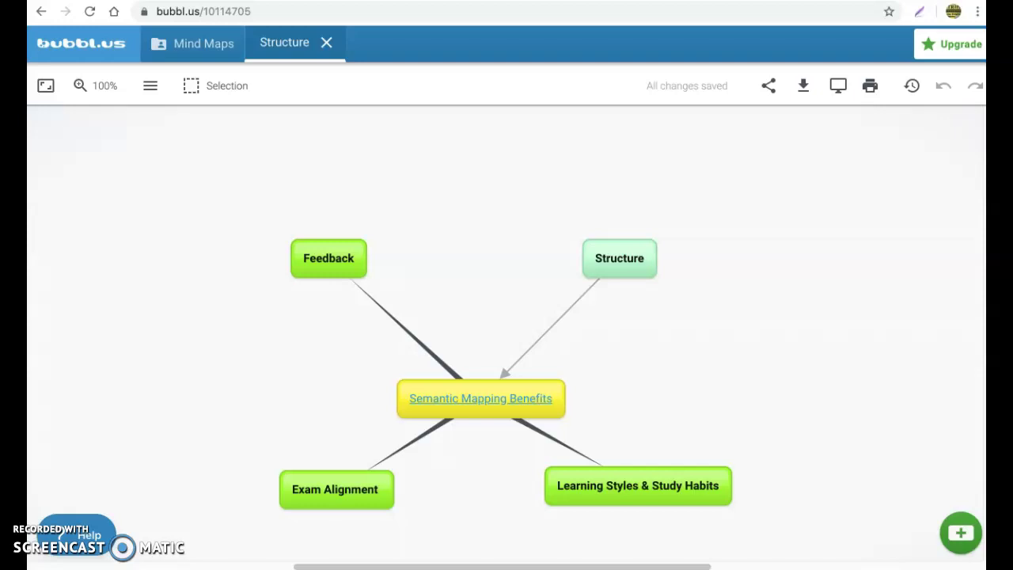
- Delete the Structure bubble, then undo to restore it
{"action": "key", "text": "Delete"}
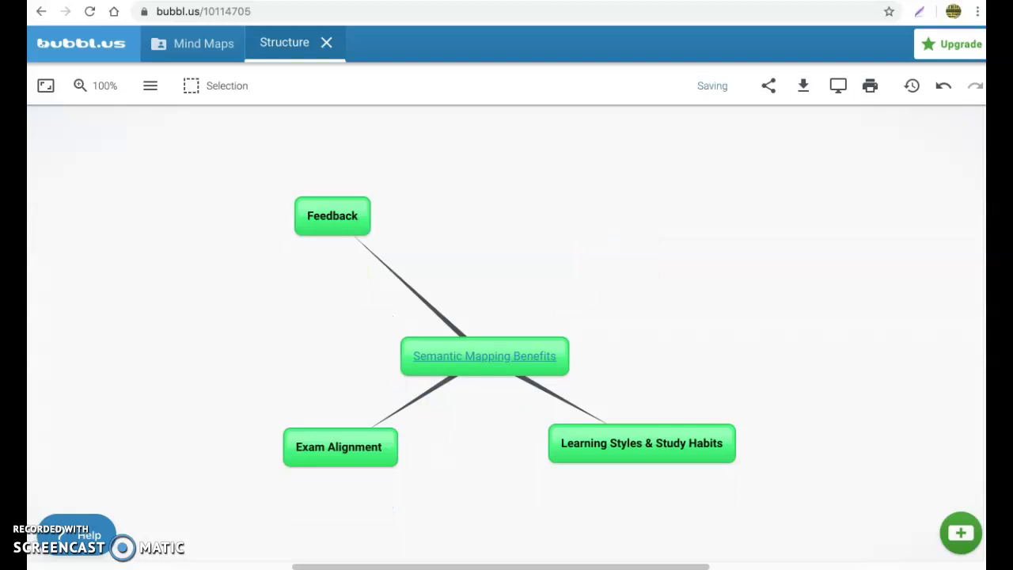
{"action": "key", "text": "ctrl+z"}
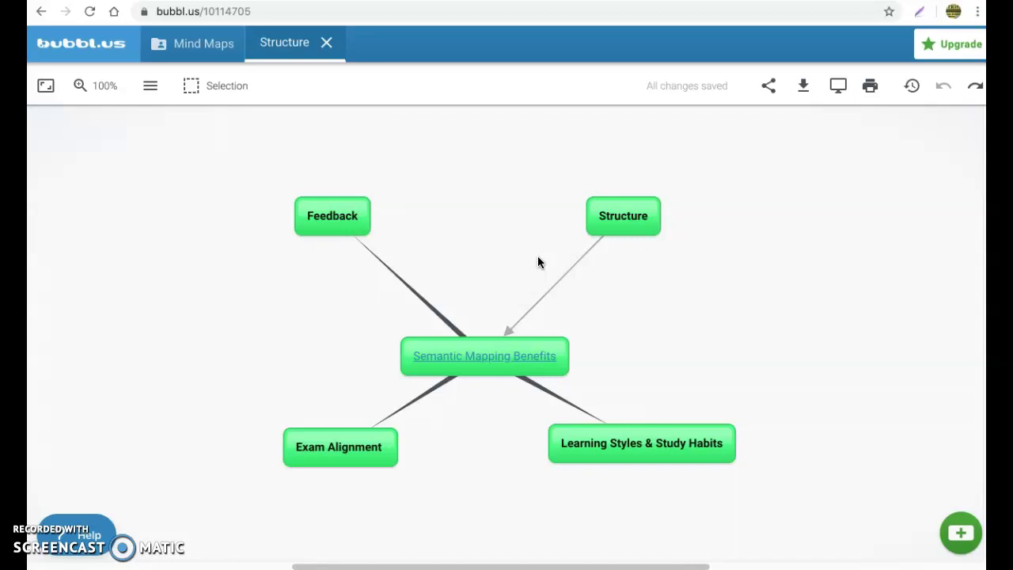
- Give the Structure bubble a red fill and black label text
{"action": "left_click", "coordinate": [601, 204]}
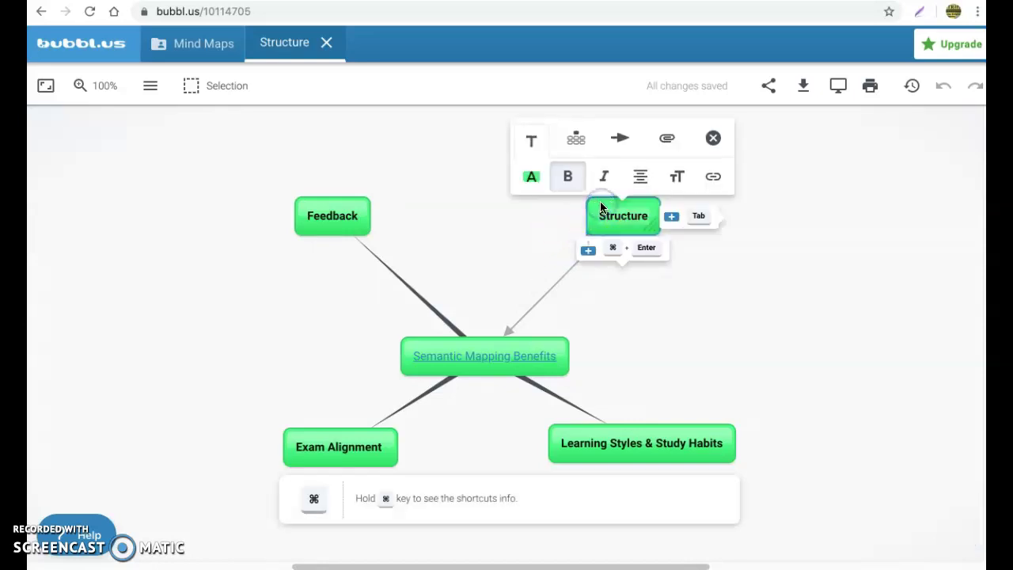
{"action": "left_click", "coordinate": [531, 175]}
{"action": "scroll", "coordinate": [538, 142], "scroll_direction": "up", "scroll_amount": 3}
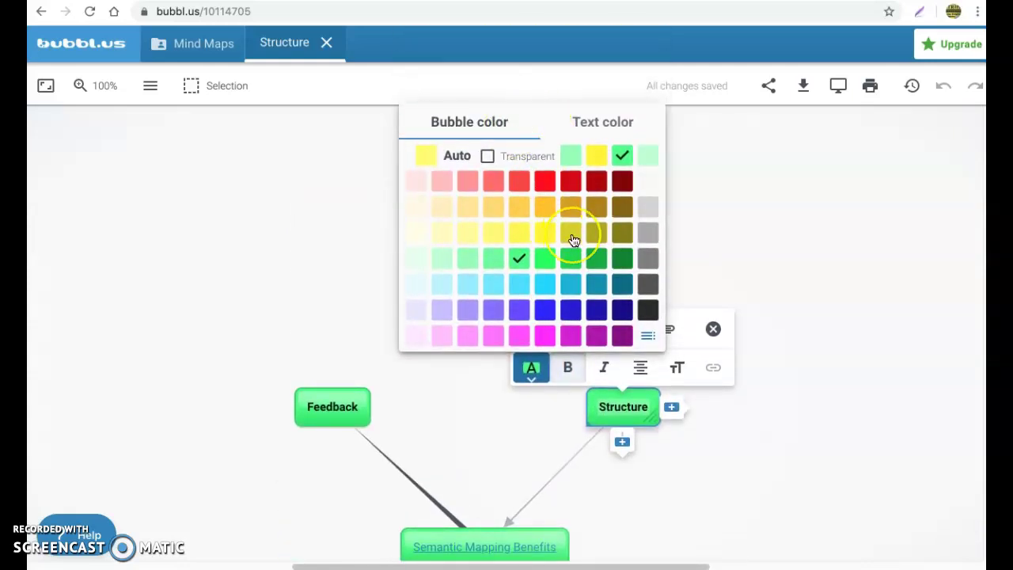
{"action": "left_click", "coordinate": [545, 181]}
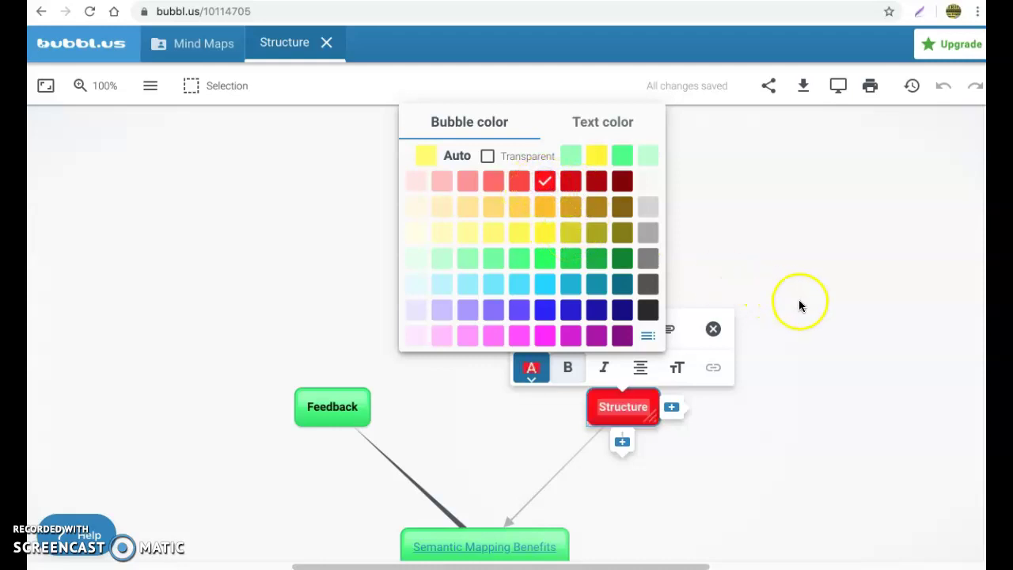
{"action": "left_click", "coordinate": [594, 125]}
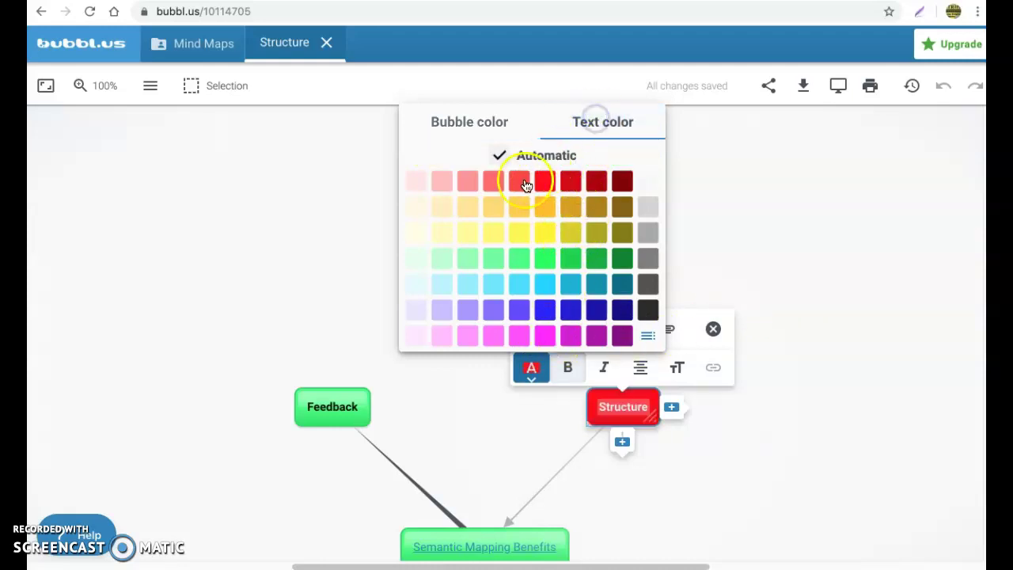
{"action": "left_click", "coordinate": [647, 309]}
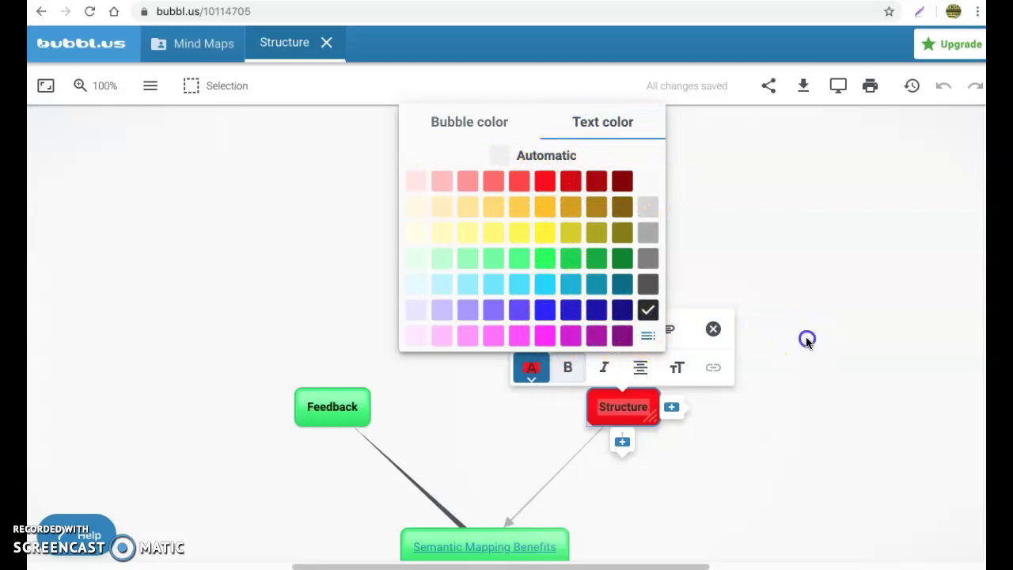
{"action": "left_click", "coordinate": [807, 338]}
{"action": "left_click", "coordinate": [821, 432]}
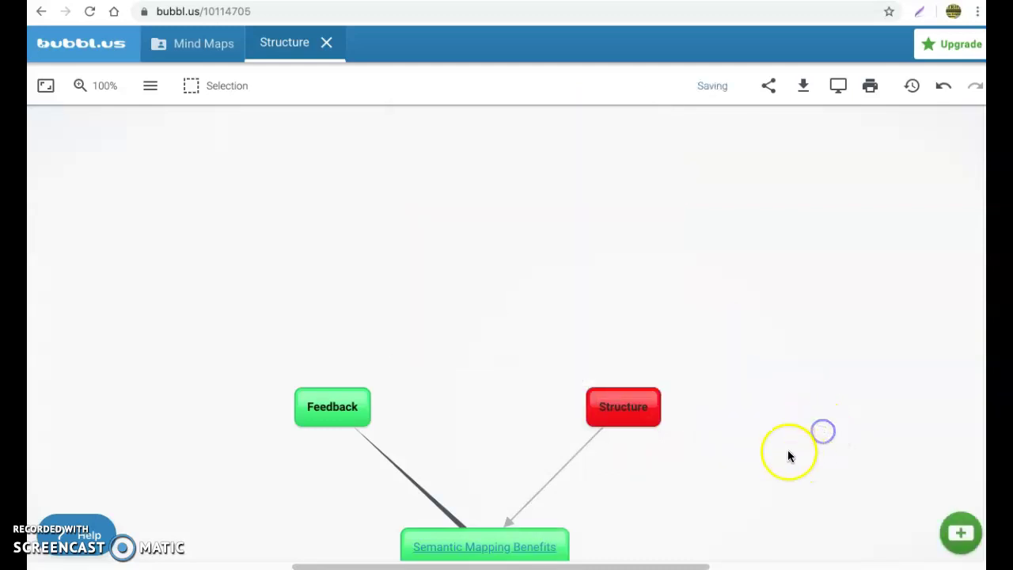
{"action": "scroll", "coordinate": [787, 450], "scroll_direction": "down", "scroll_amount": 2}
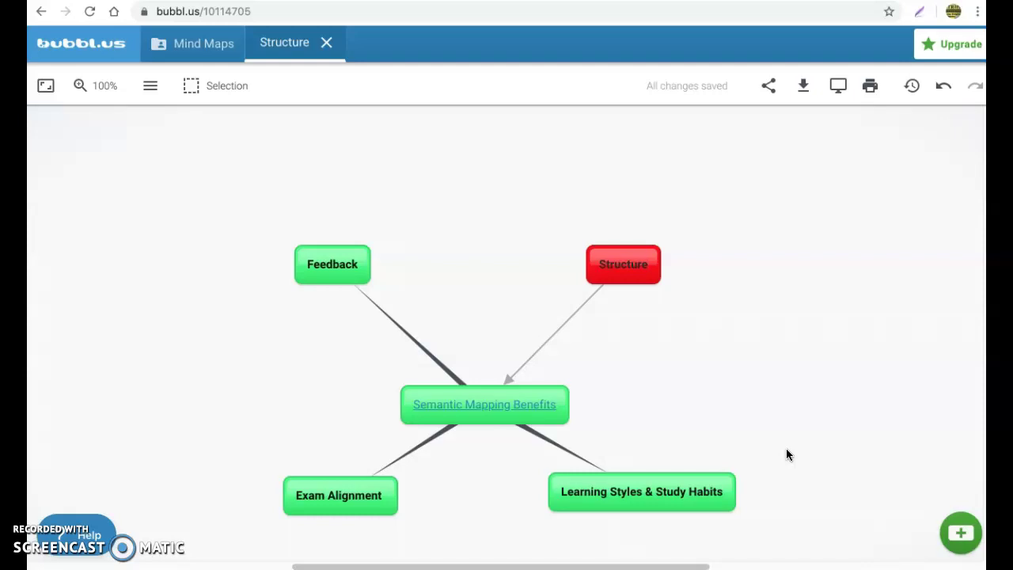
- Select all five bubbles, give them one shared green fill, and italicise every label
{"action": "left_click", "coordinate": [464, 278]}
{"action": "left_click", "coordinate": [223, 94]}
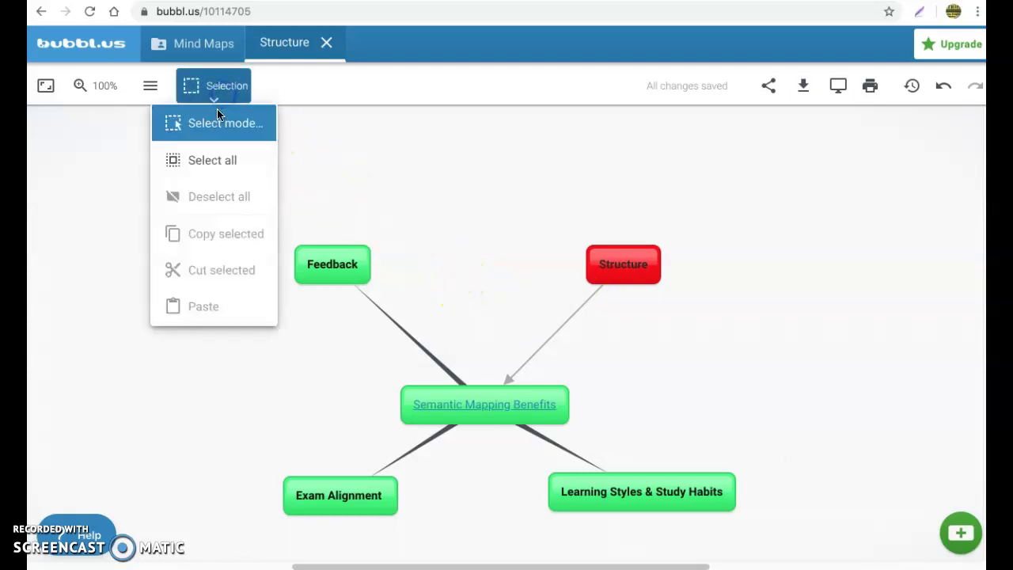
{"action": "left_click", "coordinate": [221, 169]}
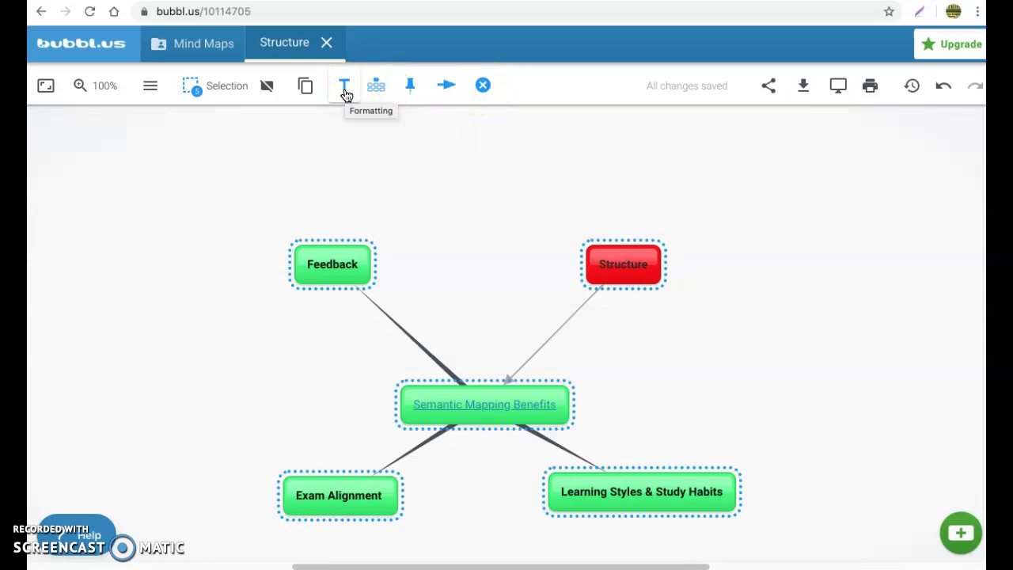
{"action": "left_click", "coordinate": [344, 89]}
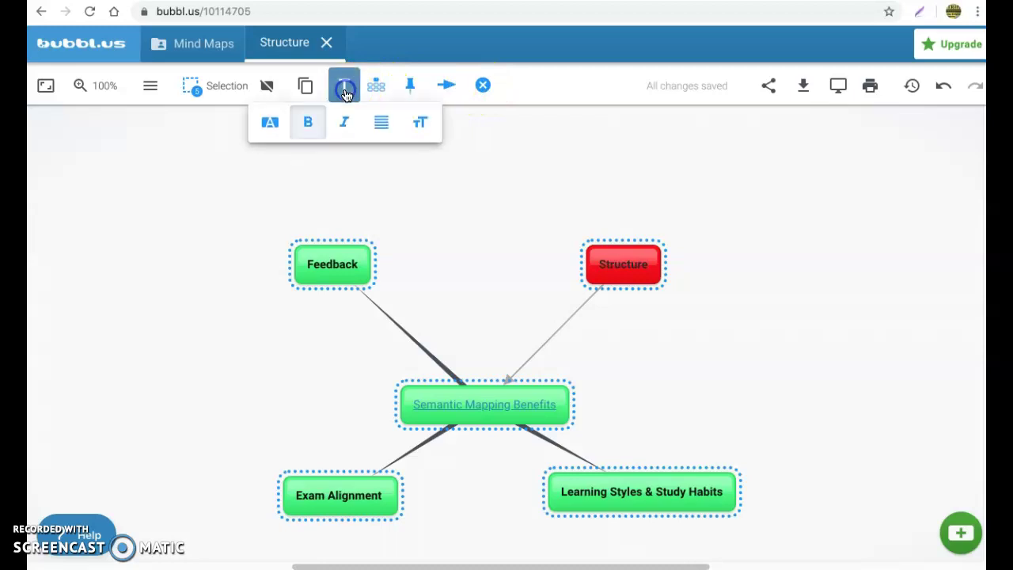
{"action": "left_click", "coordinate": [277, 128]}
{"action": "left_click", "coordinate": [240, 158]}
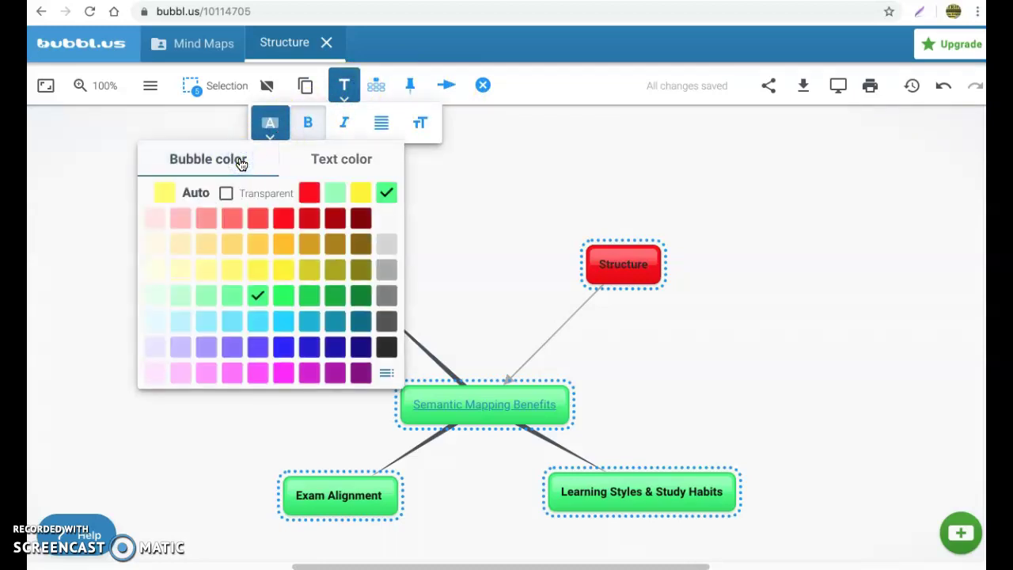
{"action": "left_click", "coordinate": [386, 193]}
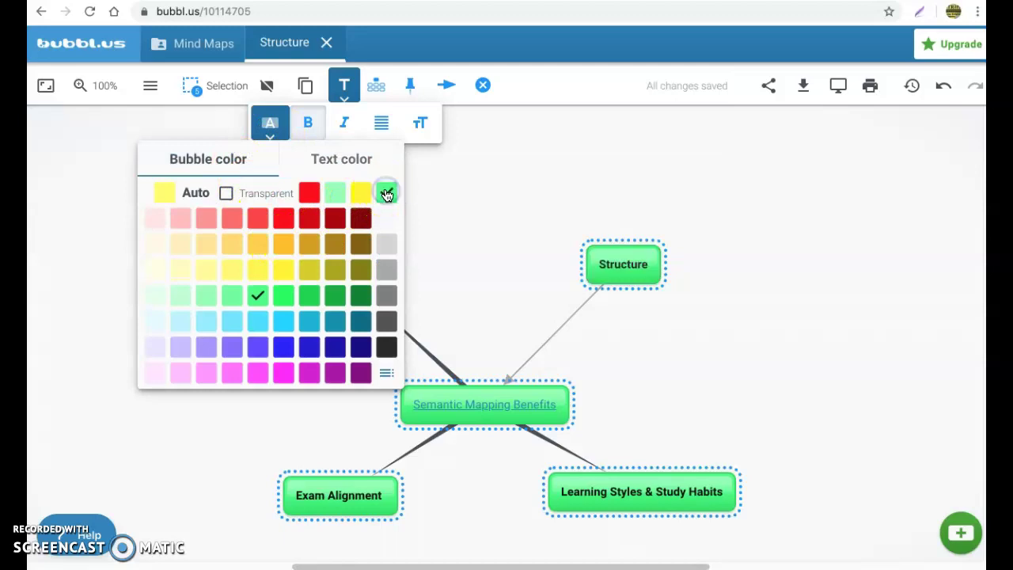
{"action": "left_click", "coordinate": [474, 309]}
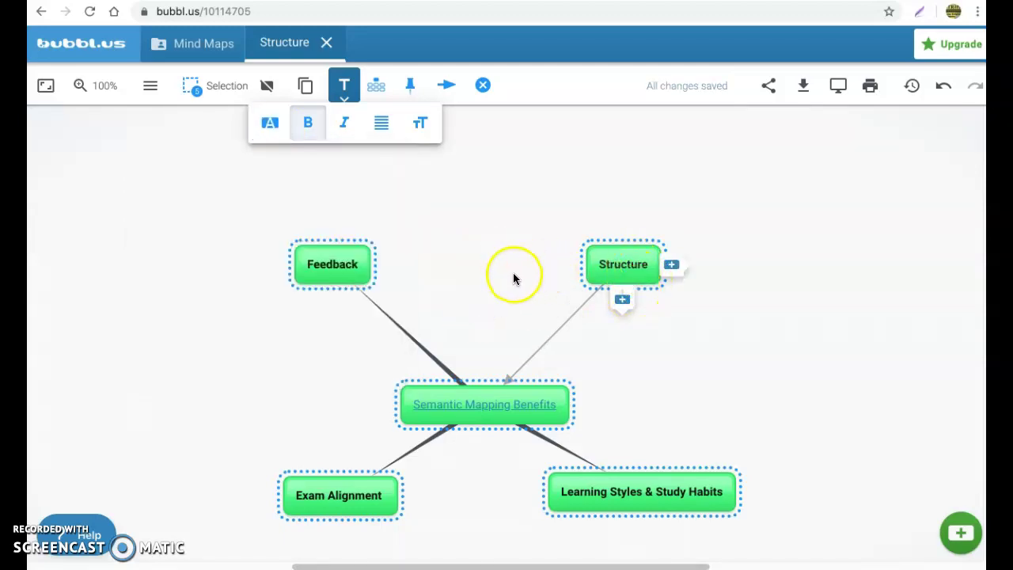
{"action": "left_click", "coordinate": [346, 129]}
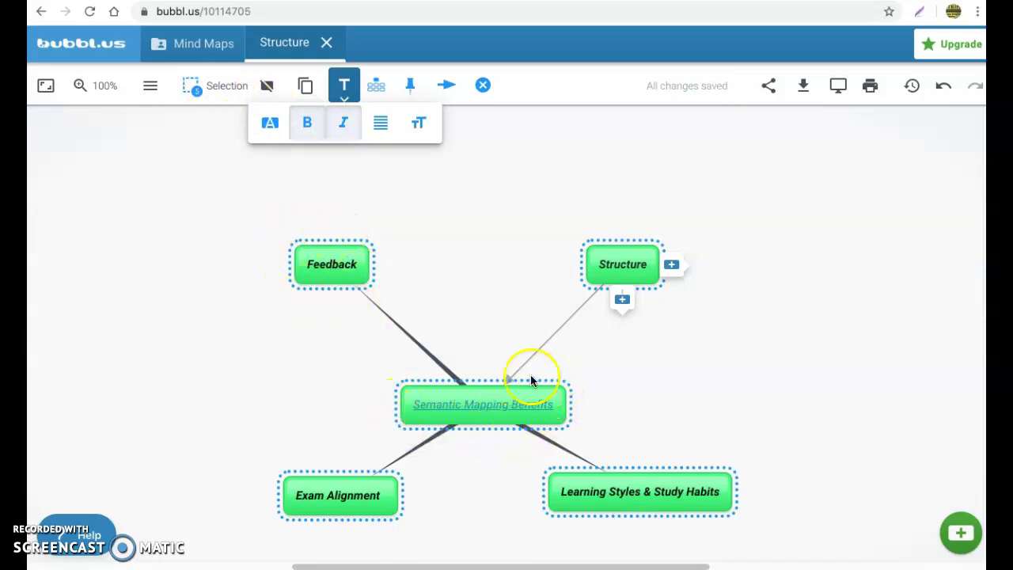
- Deselect all bubbles and remove a stray empty bubble created on the canvas
{"action": "left_click", "coordinate": [224, 89]}
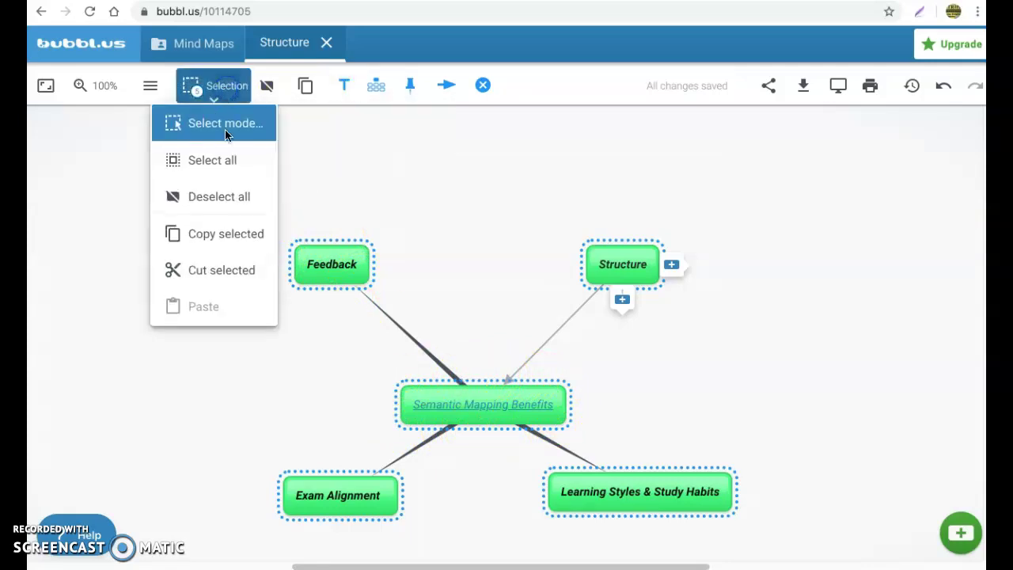
{"action": "left_click", "coordinate": [242, 197]}
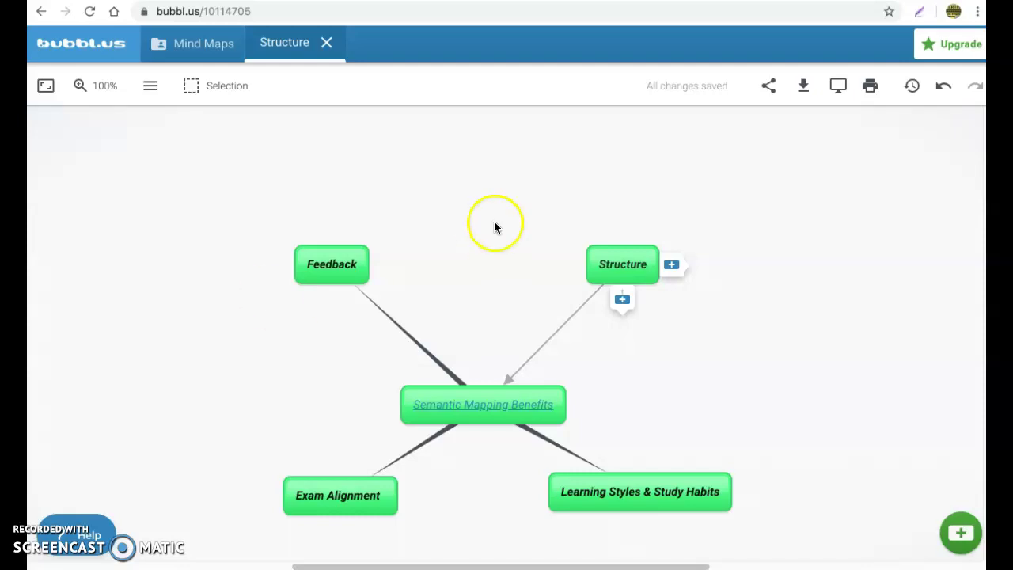
{"action": "double_click", "coordinate": [746, 234]}
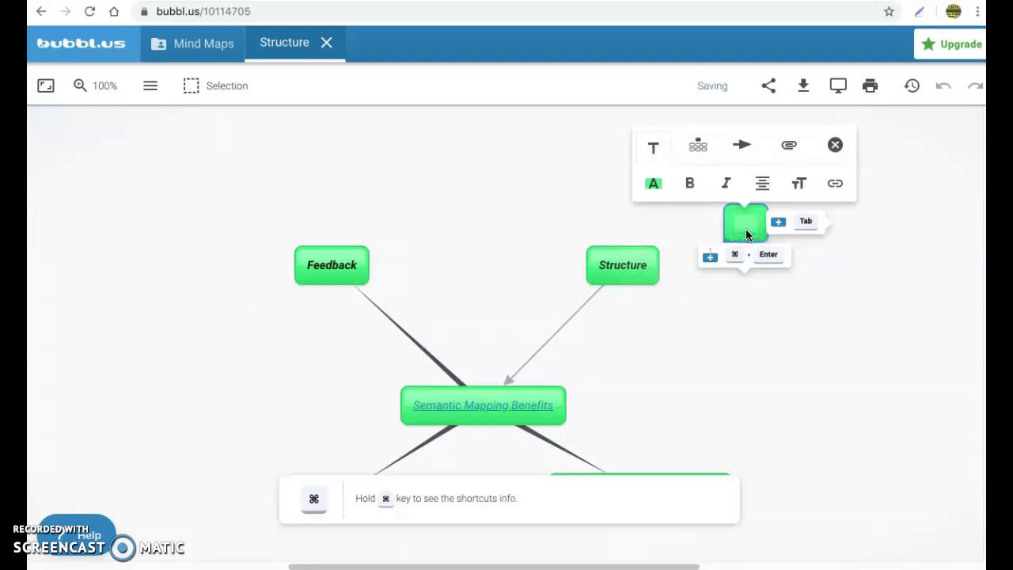
{"action": "left_click", "coordinate": [835, 145]}
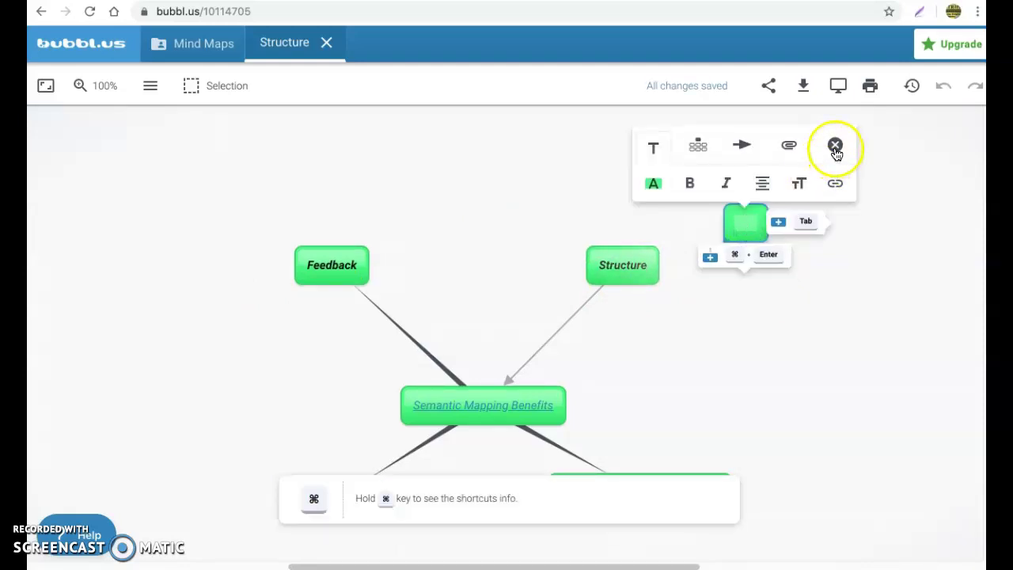
- Add a new bubble branching from Structure and enlarge it by dragging its corner
{"action": "left_click", "coordinate": [641, 265]}
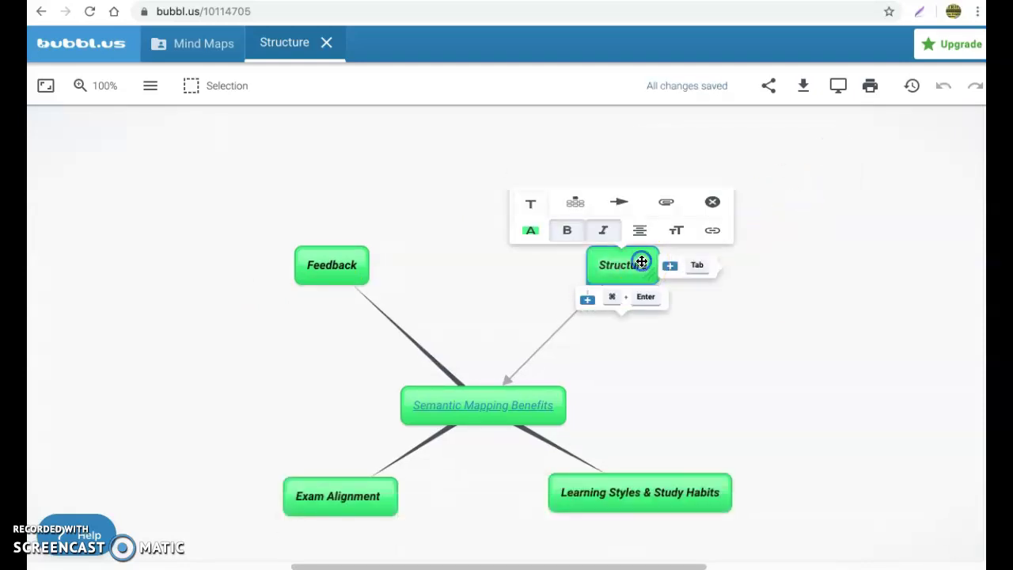
{"action": "left_click", "coordinate": [693, 274]}
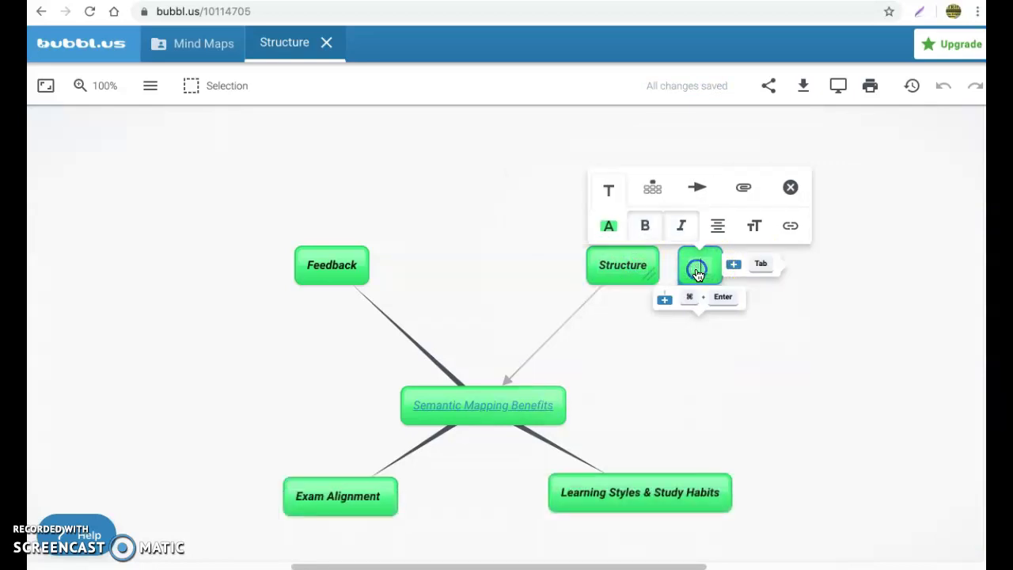
{"action": "left_click_drag", "start_coordinate": [720, 281], "coordinate": [818, 319]}
{"action": "left_click", "coordinate": [748, 289]}
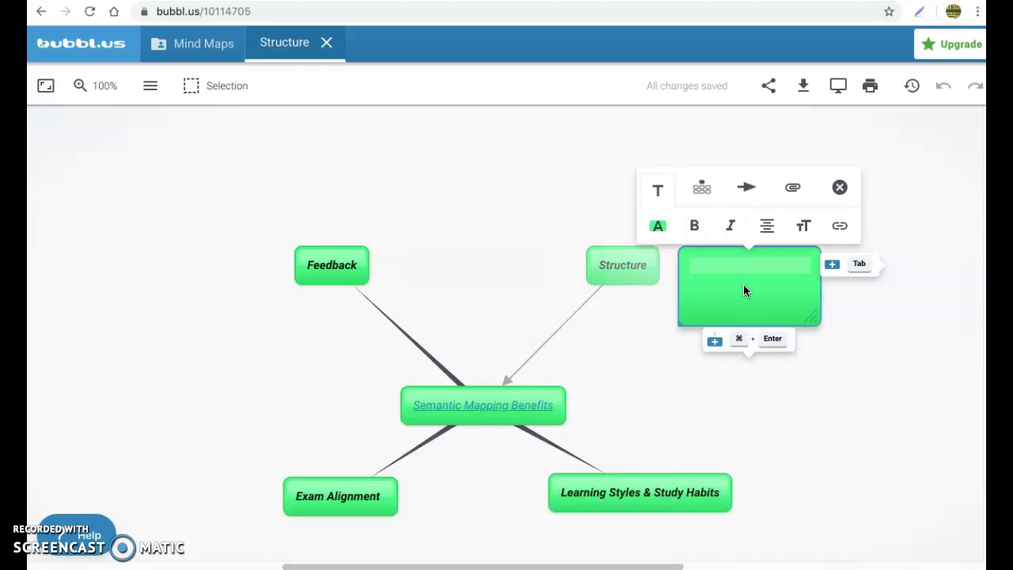
- Colour the new bubble yellow, title it '1. XYZ reason', and move it up and right
{"action": "left_click", "coordinate": [657, 226]}
{"action": "left_click", "coordinate": [552, 157]}
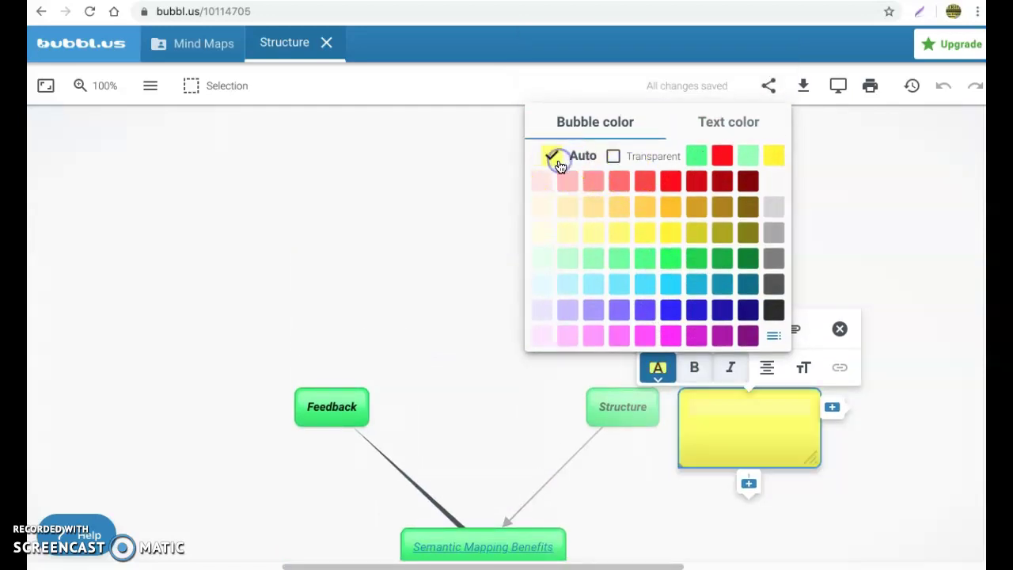
{"action": "left_click", "coordinate": [716, 407]}
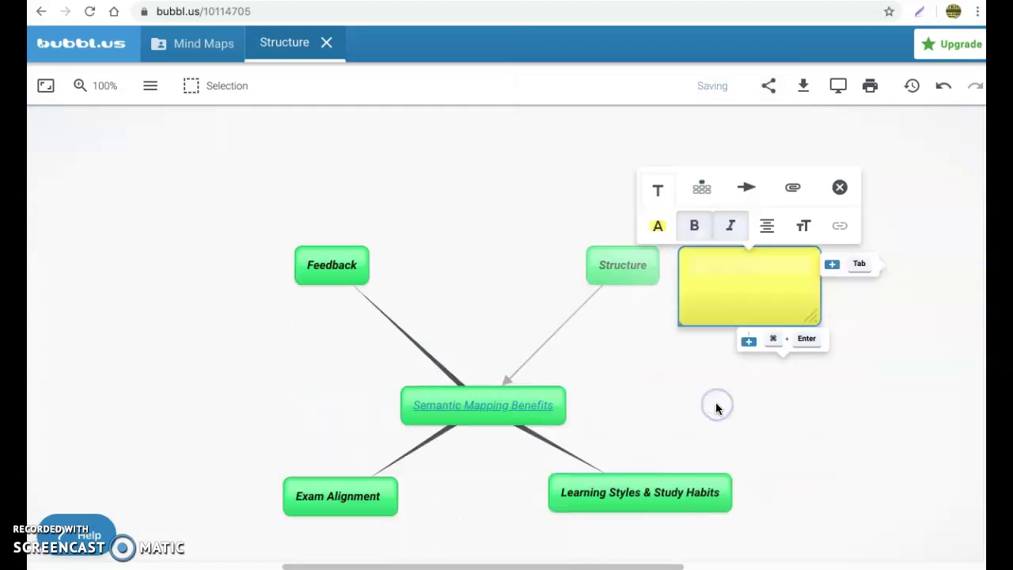
{"action": "type", "text": "1. "}
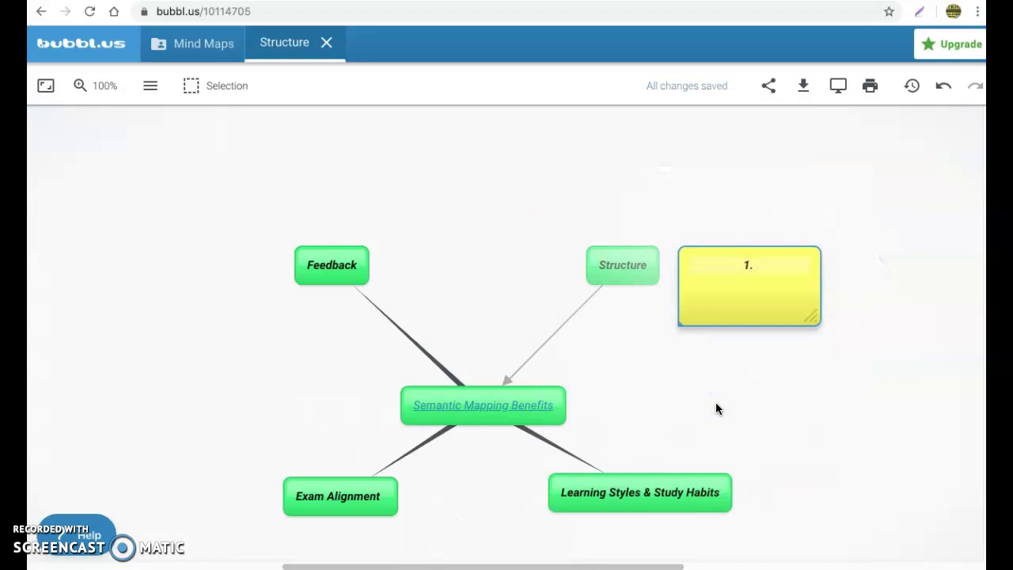
{"action": "type", "text": "XYZ reason"}
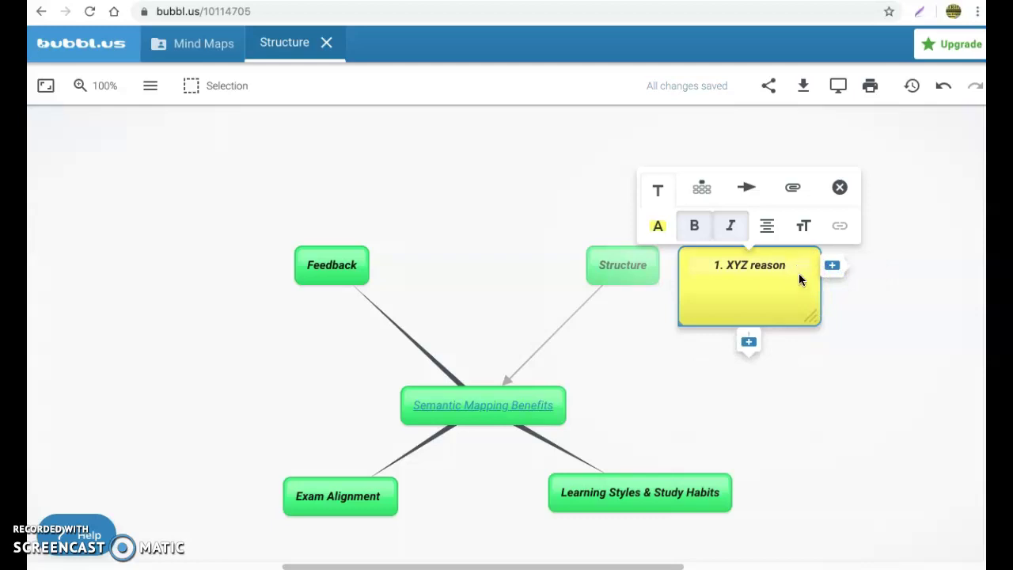
{"action": "left_click", "coordinate": [848, 322]}
{"action": "left_click_drag", "start_coordinate": [798, 263], "coordinate": [857, 219]}
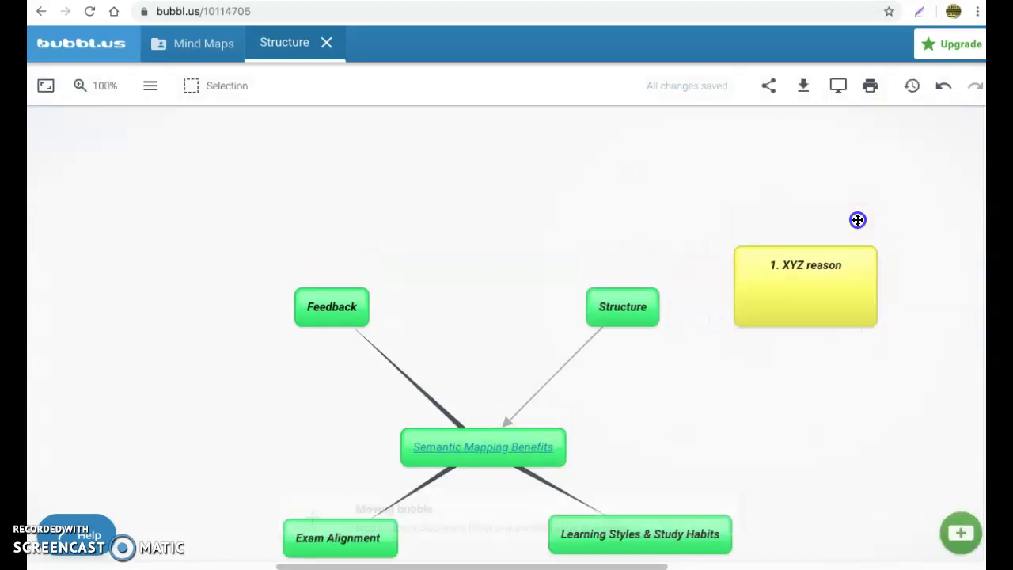
- Draw an arrow linking Structure to the yellow 1. XYZ reason bubble
{"action": "left_click", "coordinate": [752, 270]}
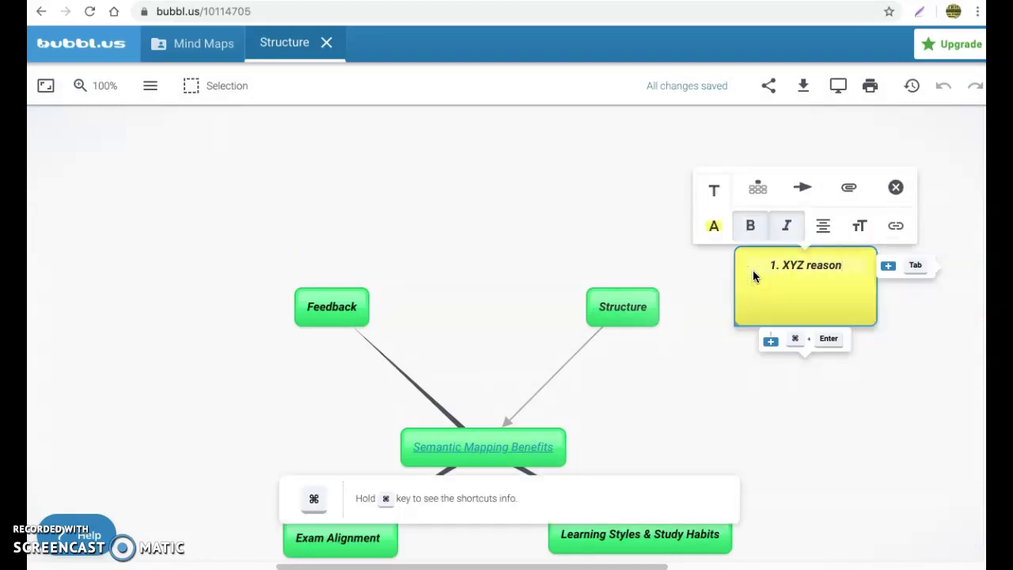
{"action": "left_click", "coordinate": [801, 188]}
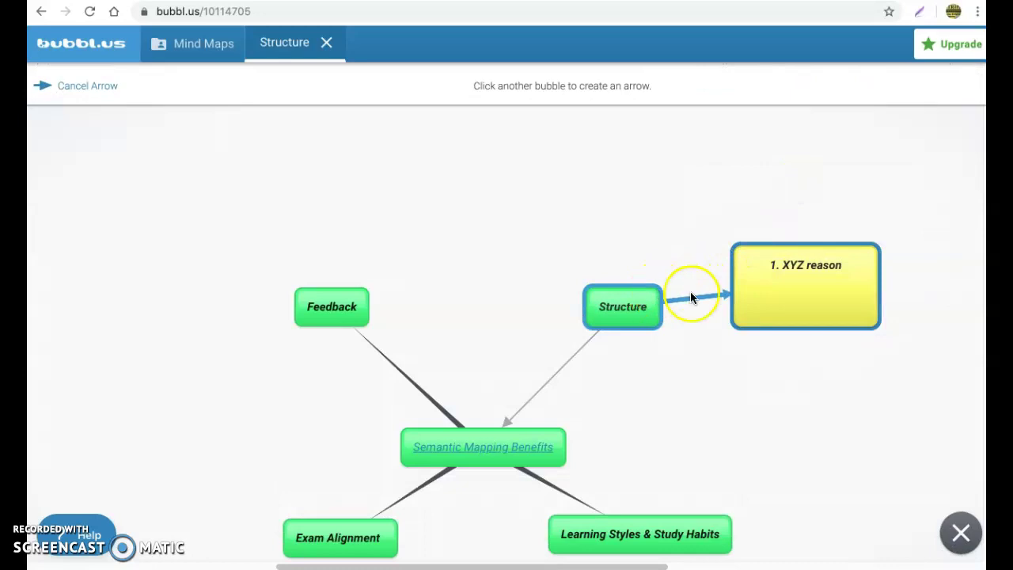
{"action": "left_click", "coordinate": [653, 304]}
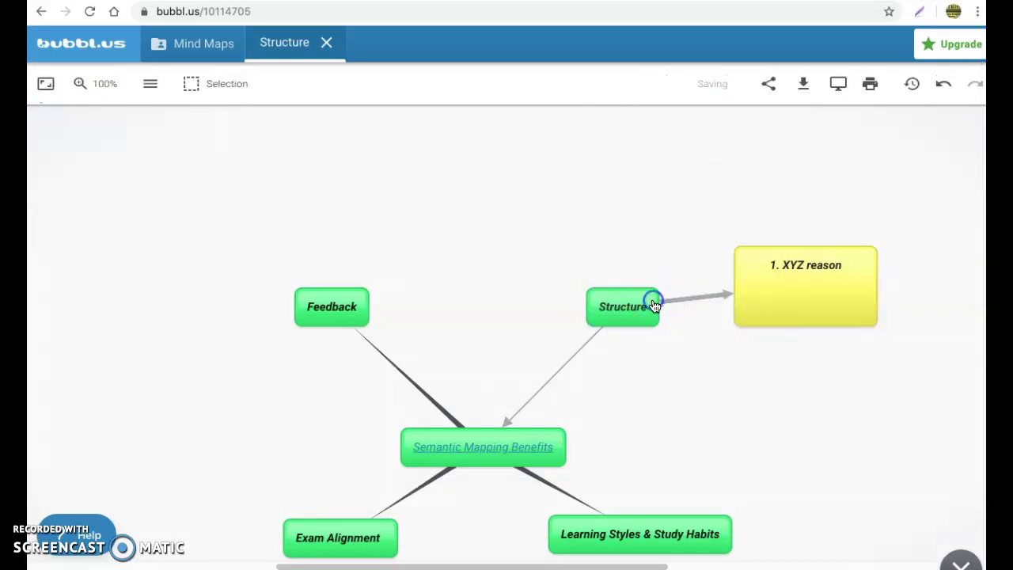
- Set the arrow's line style to Dashed, then back to a solid Normal line
{"action": "left_click", "coordinate": [745, 297]}
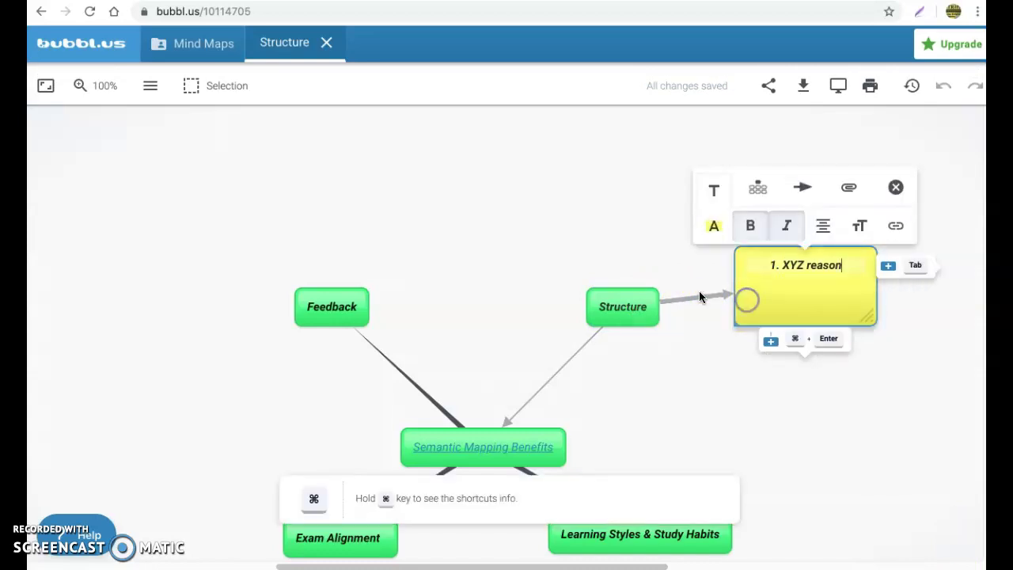
{"action": "left_click", "coordinate": [699, 294]}
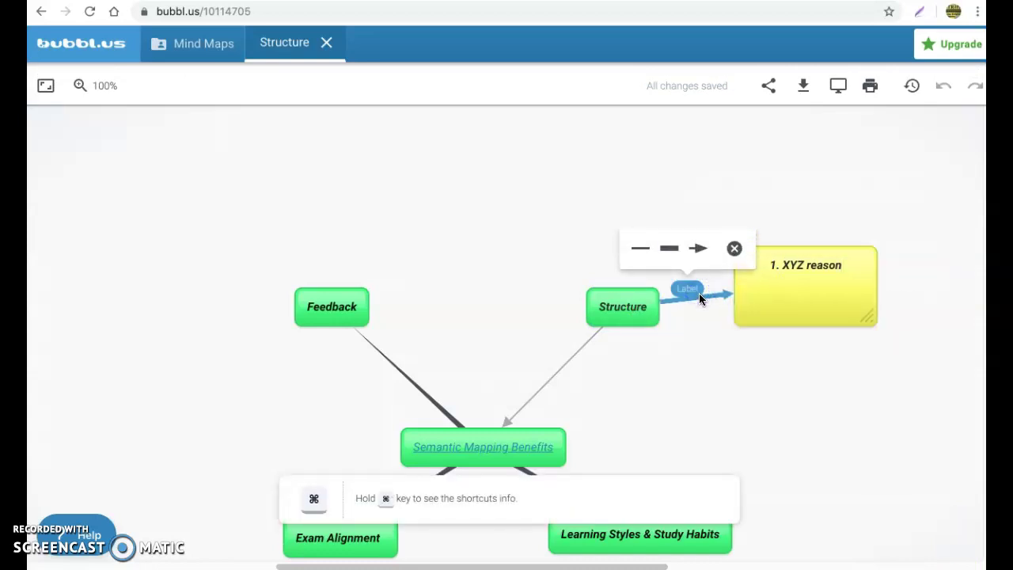
{"action": "left_click", "coordinate": [676, 253]}
{"action": "left_click", "coordinate": [675, 280]}
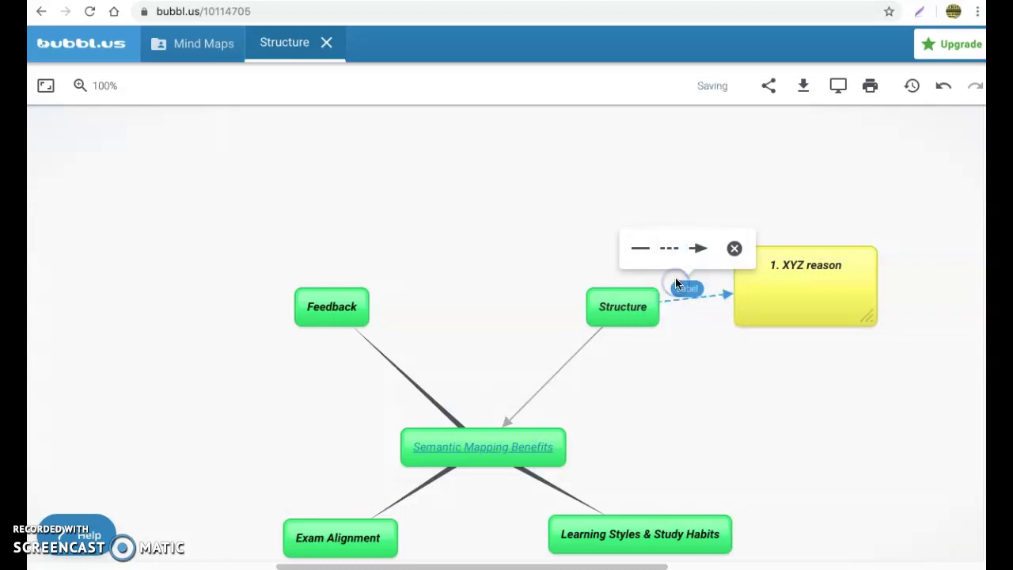
{"action": "left_click", "coordinate": [674, 249]}
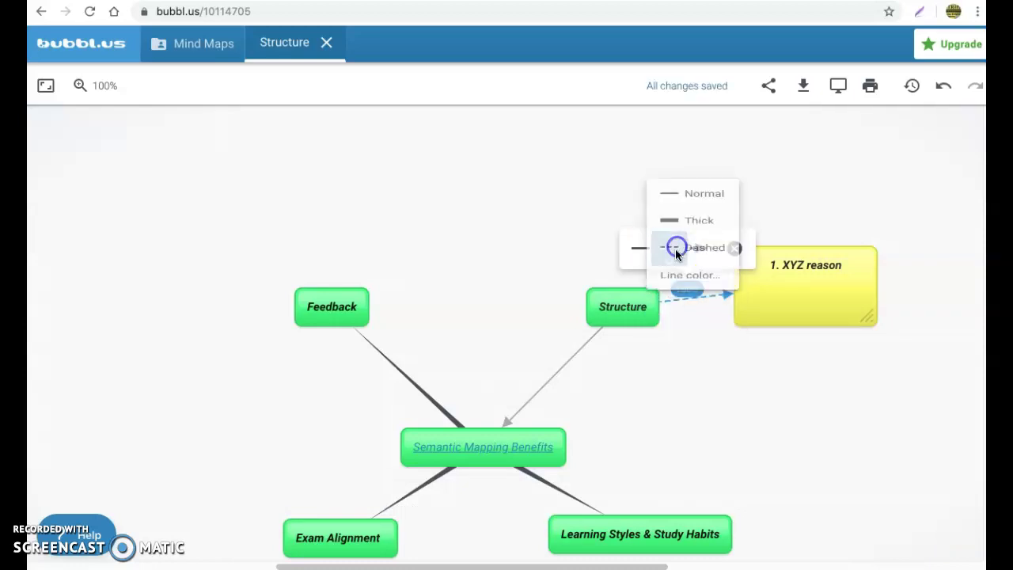
{"action": "left_click", "coordinate": [692, 175]}
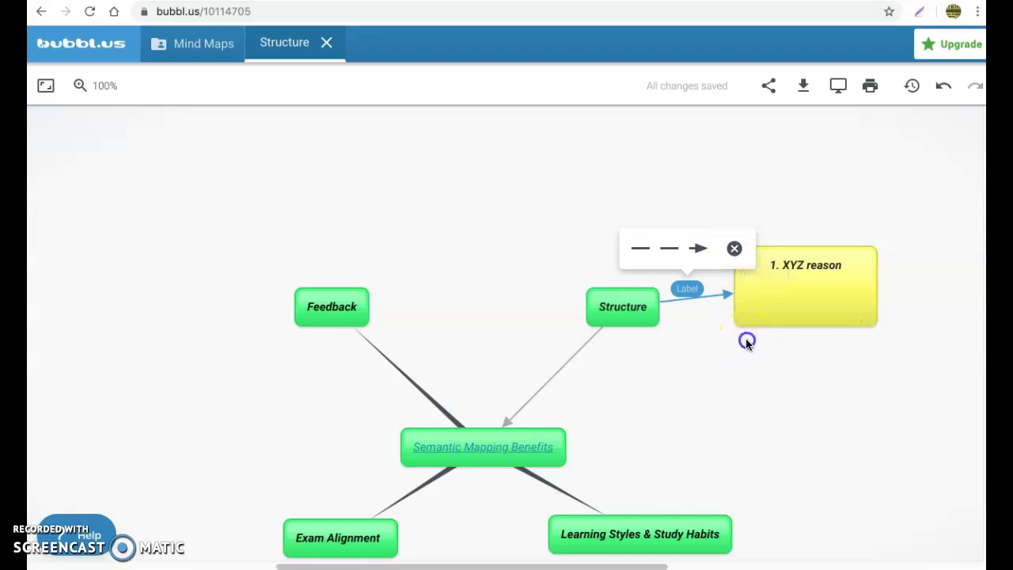
{"action": "left_click", "coordinate": [733, 310]}
- Select all six bubbles with Selection > Select all and show the download format list
{"action": "scroll", "coordinate": [721, 372], "scroll_direction": "down", "scroll_amount": 1}
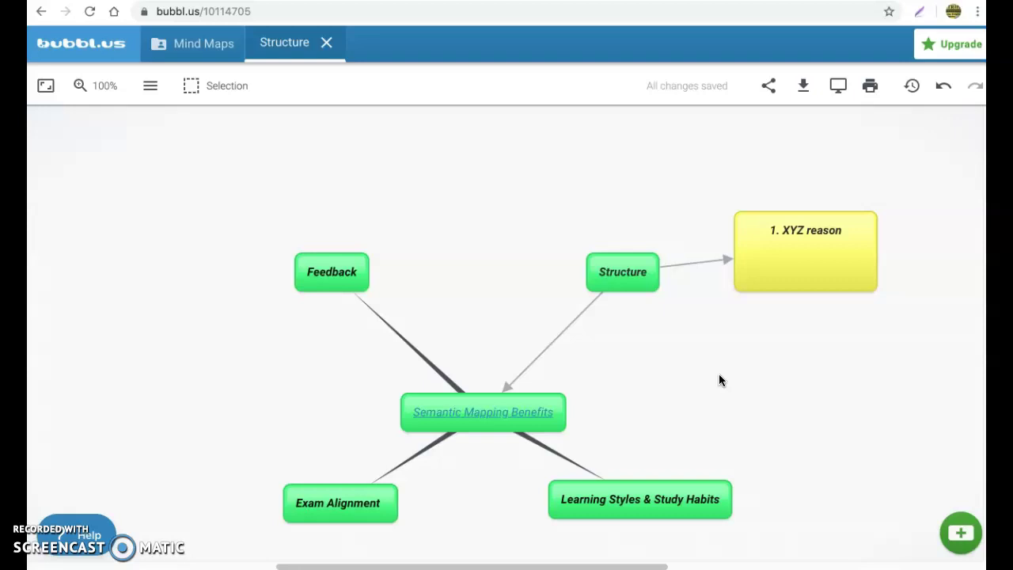
{"action": "scroll", "coordinate": [719, 380], "scroll_direction": "down", "scroll_amount": 1}
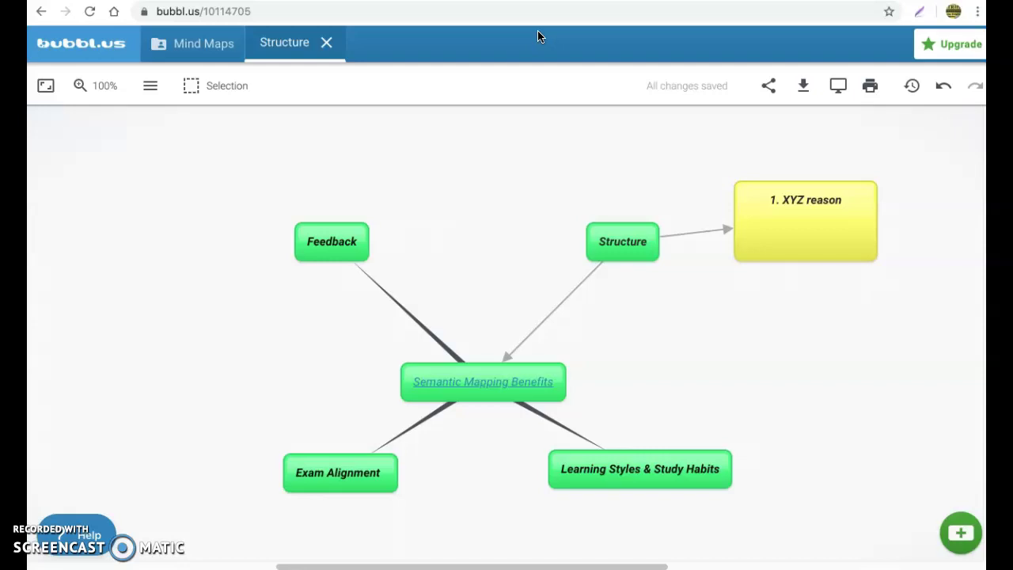
{"action": "left_click", "coordinate": [227, 85]}
{"action": "left_click", "coordinate": [233, 167]}
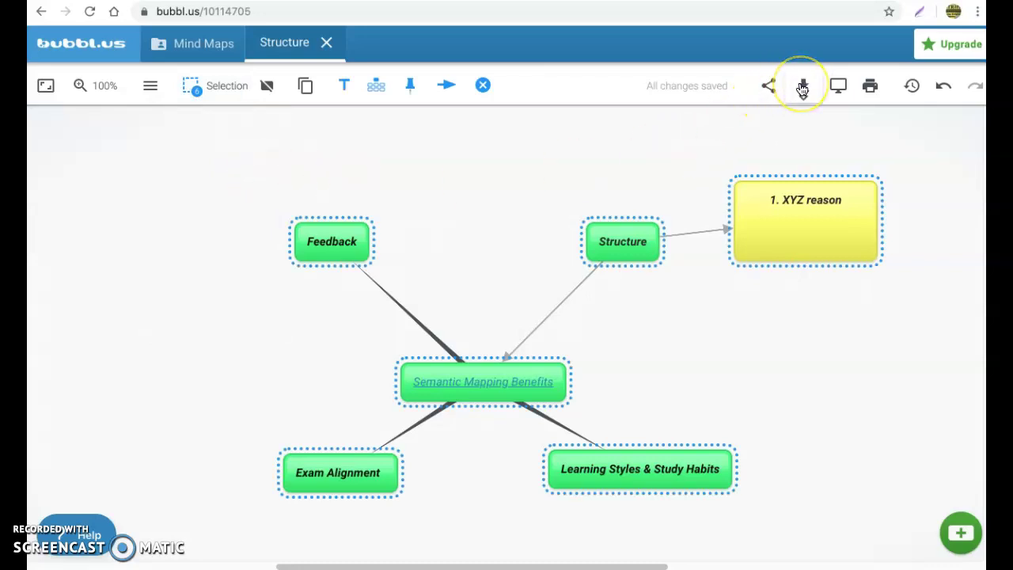
{"action": "left_click", "coordinate": [802, 87]}
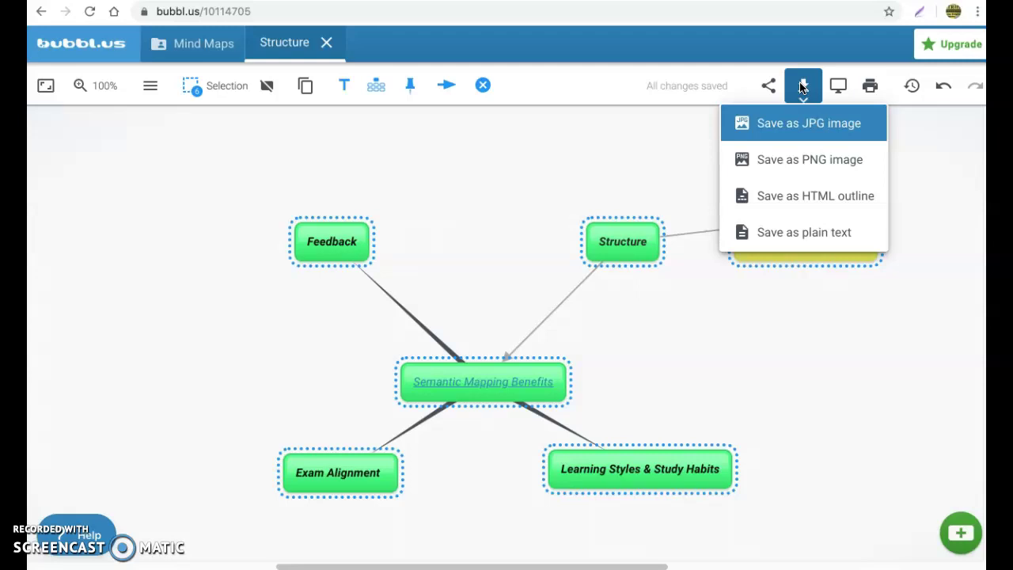
- Export the map as an HTML outline with Bubble colors set to Hide
{"action": "left_click", "coordinate": [818, 194]}
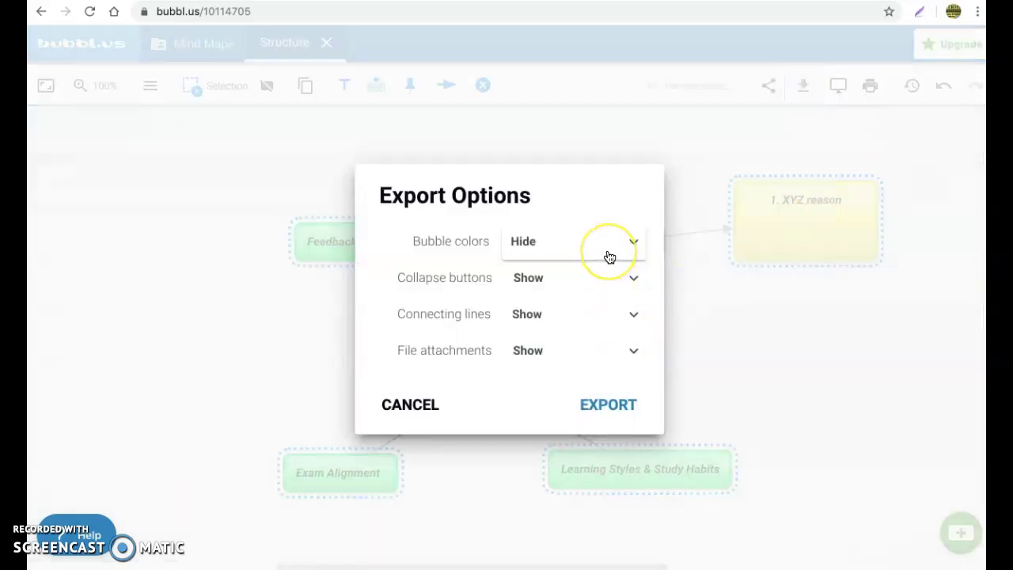
{"action": "left_click", "coordinate": [609, 258]}
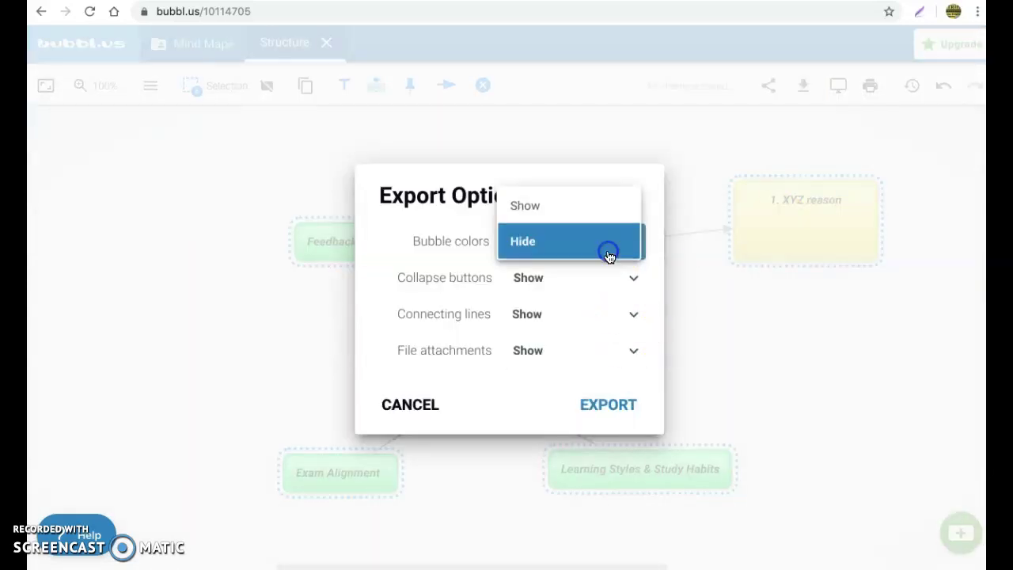
{"action": "left_click", "coordinate": [604, 208]}
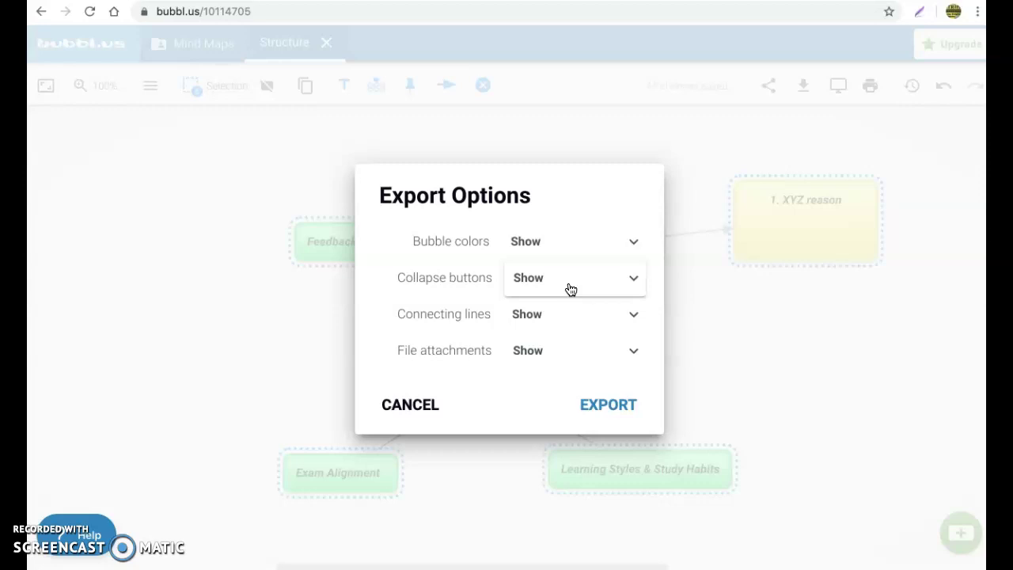
{"action": "left_click", "coordinate": [593, 255]}
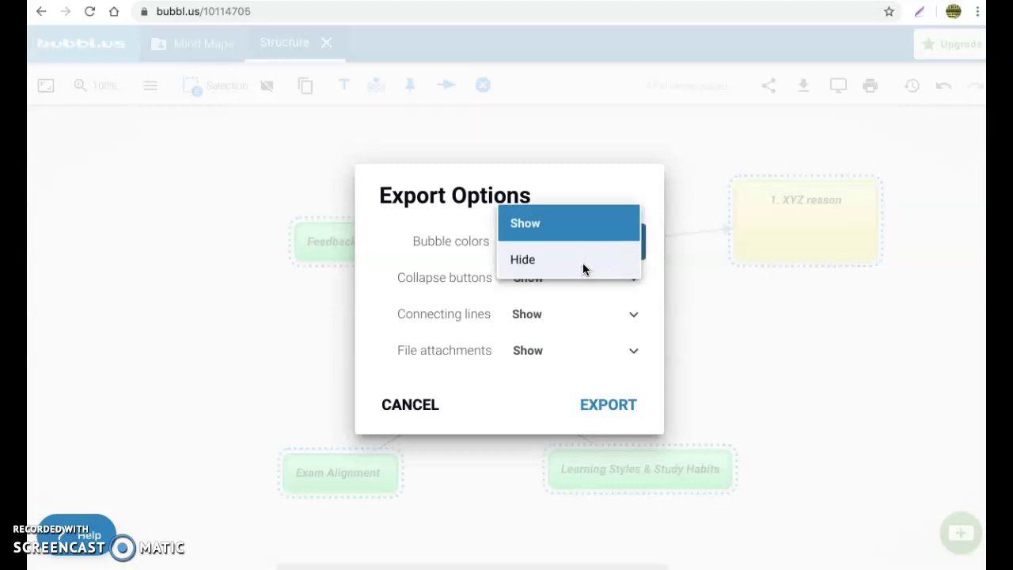
{"action": "left_click", "coordinate": [582, 263]}
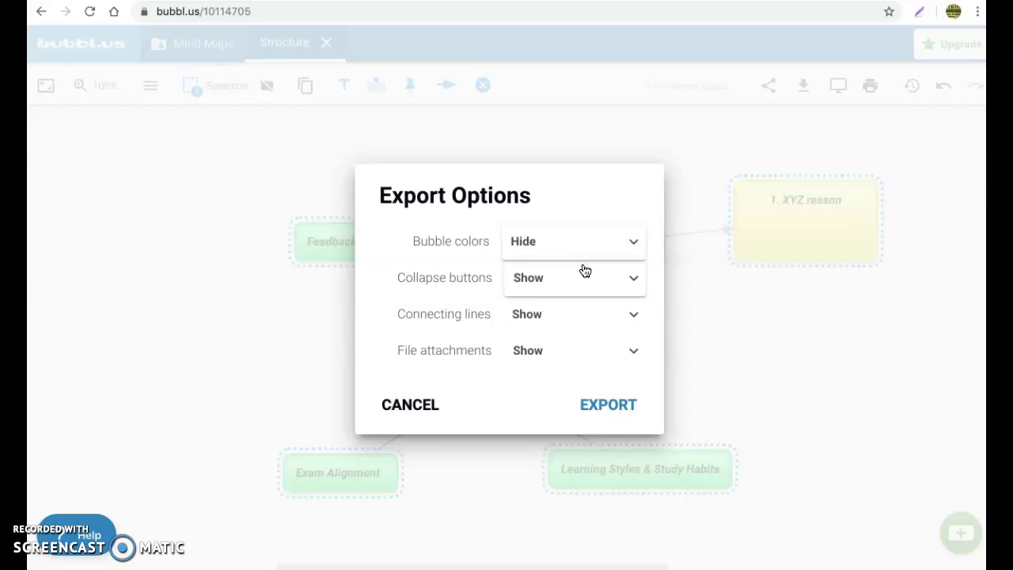
{"action": "left_click", "coordinate": [606, 402]}
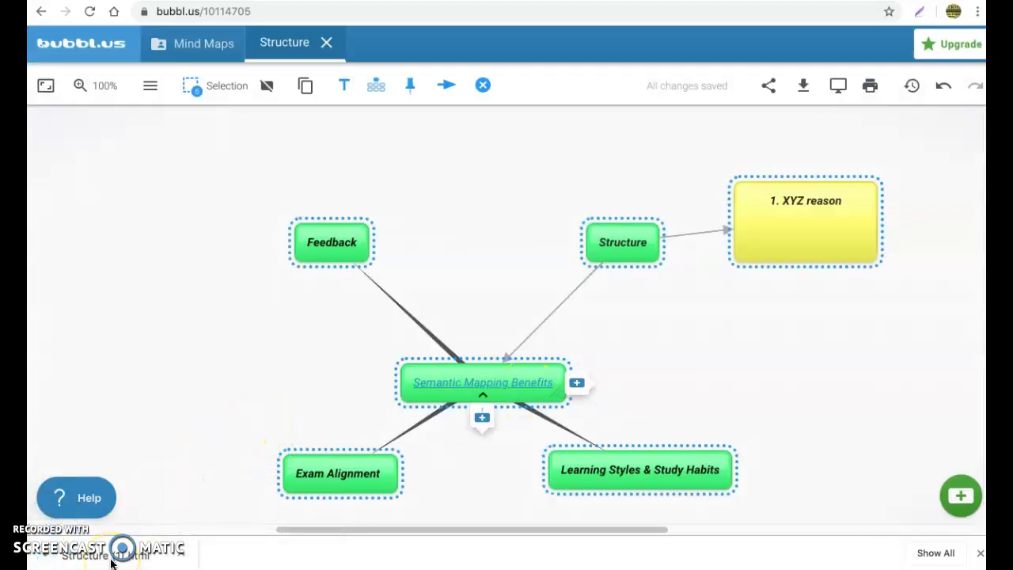
- Open the downloaded HTML outline, then save the map as a JPG image
{"action": "left_click", "coordinate": [111, 562]}
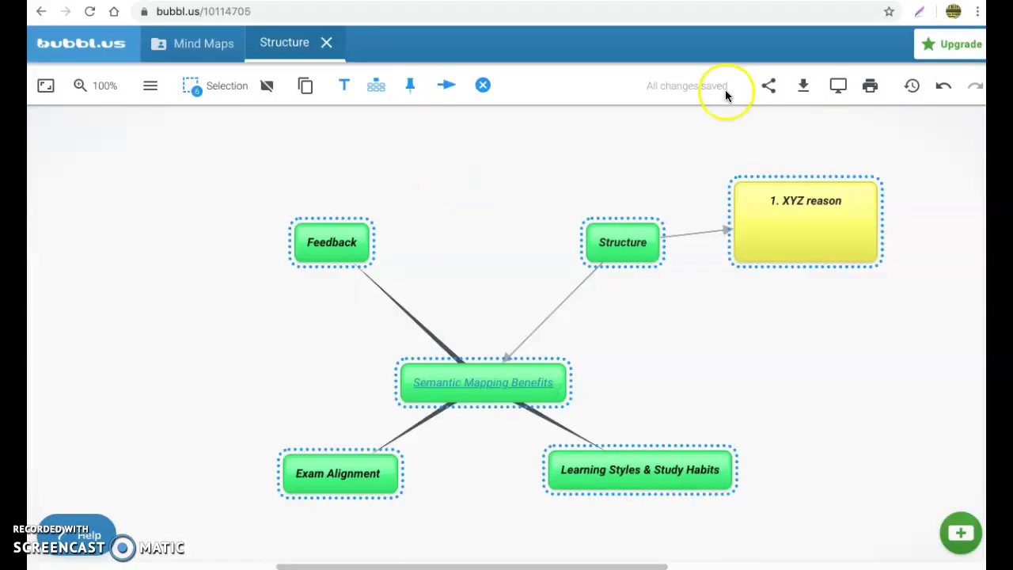
{"action": "left_click", "coordinate": [808, 88]}
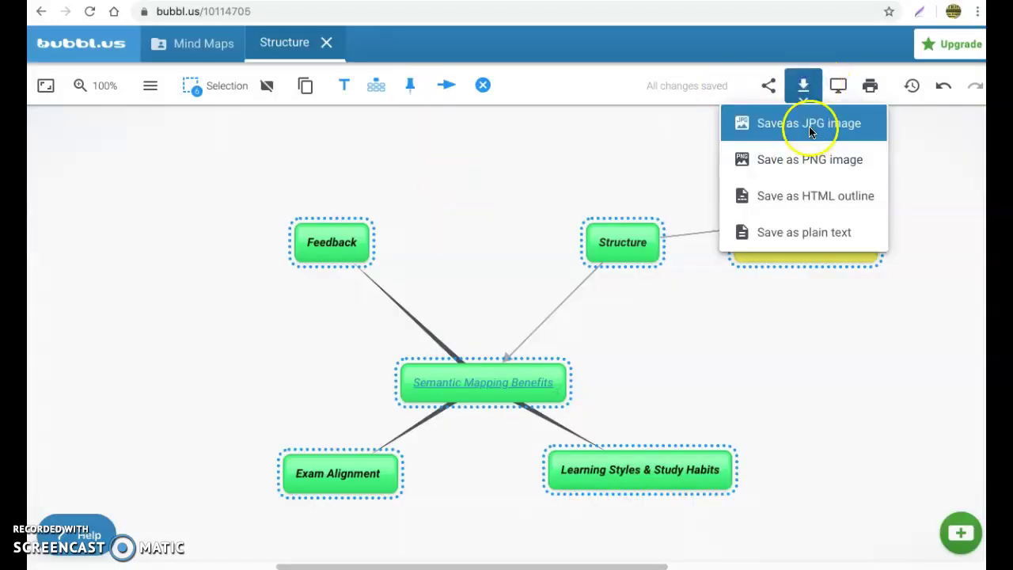
{"action": "left_click", "coordinate": [811, 129]}
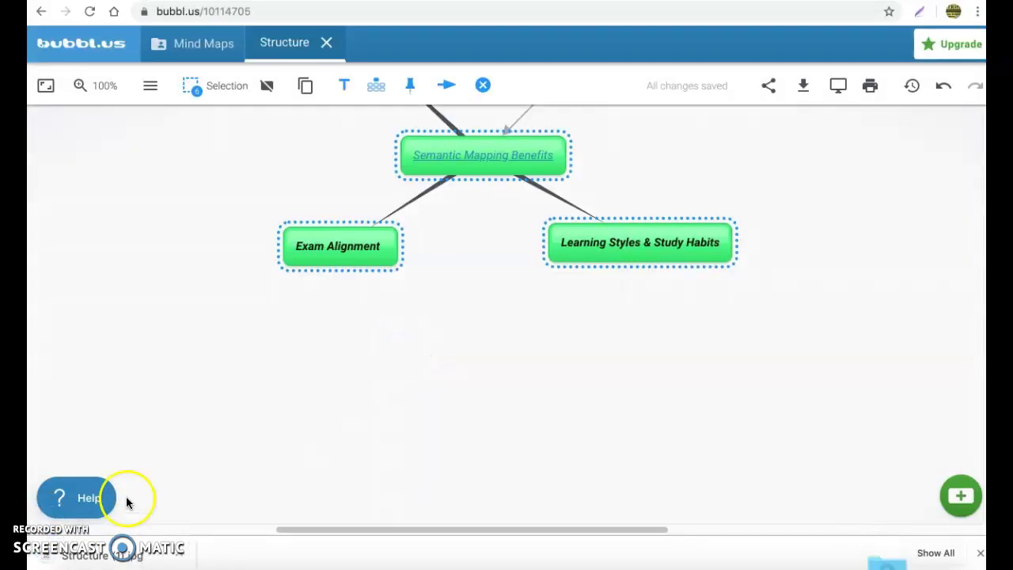
- View Structure (1).jpg in Preview and return to the map in Chrome
{"action": "left_click", "coordinate": [104, 551]}
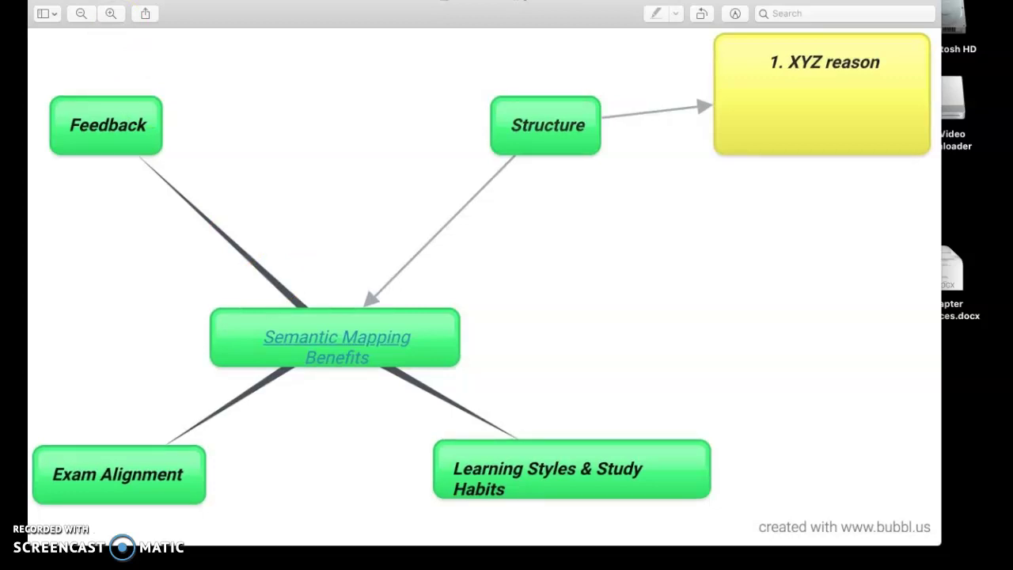
{"action": "mouse_move", "coordinate": [969, 17]}
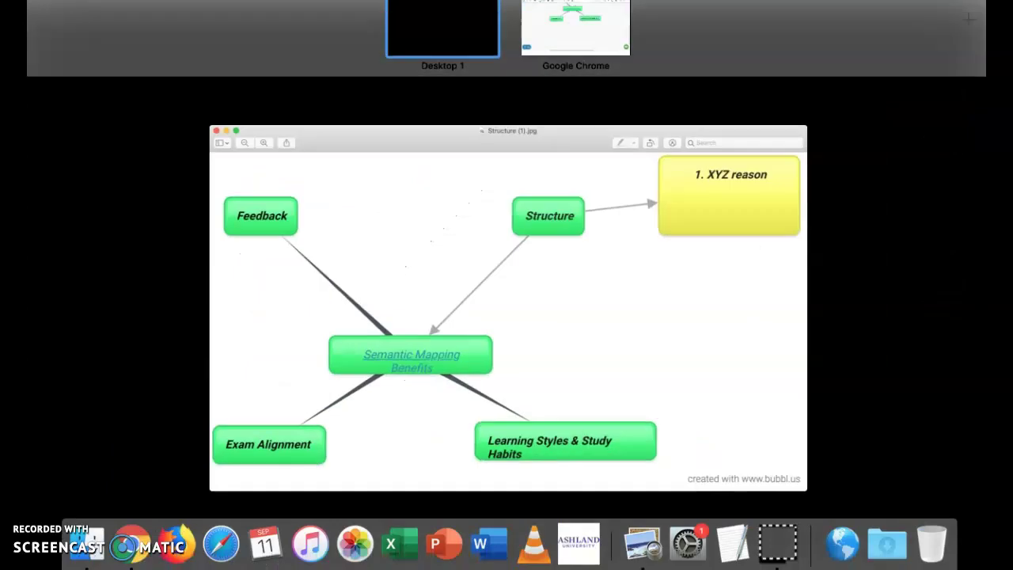
{"action": "left_click", "coordinate": [576, 27]}
{"action": "scroll", "coordinate": [472, 276], "scroll_direction": "up", "scroll_amount": 8}
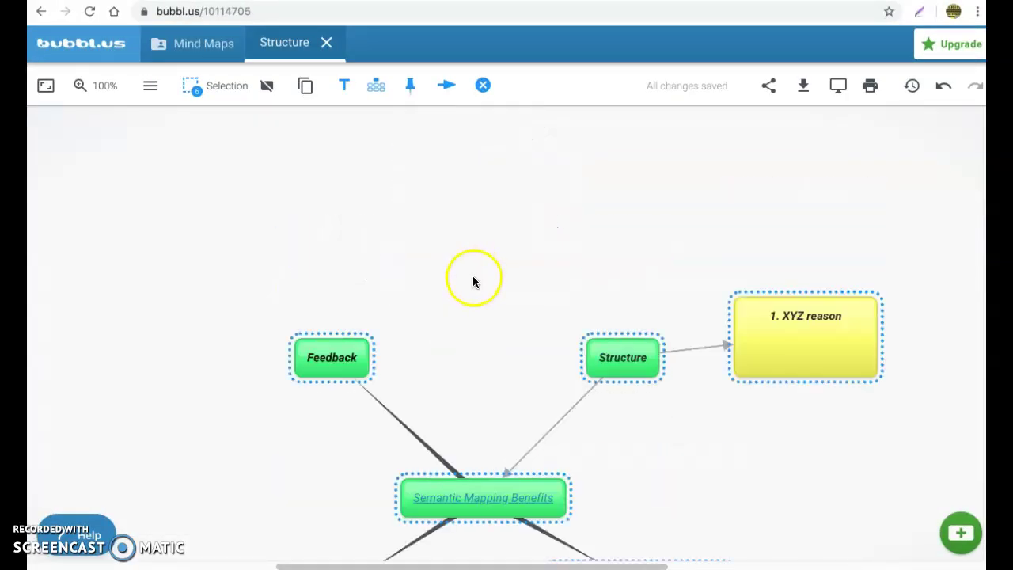
{"action": "scroll", "coordinate": [473, 278], "scroll_direction": "down", "scroll_amount": 5}
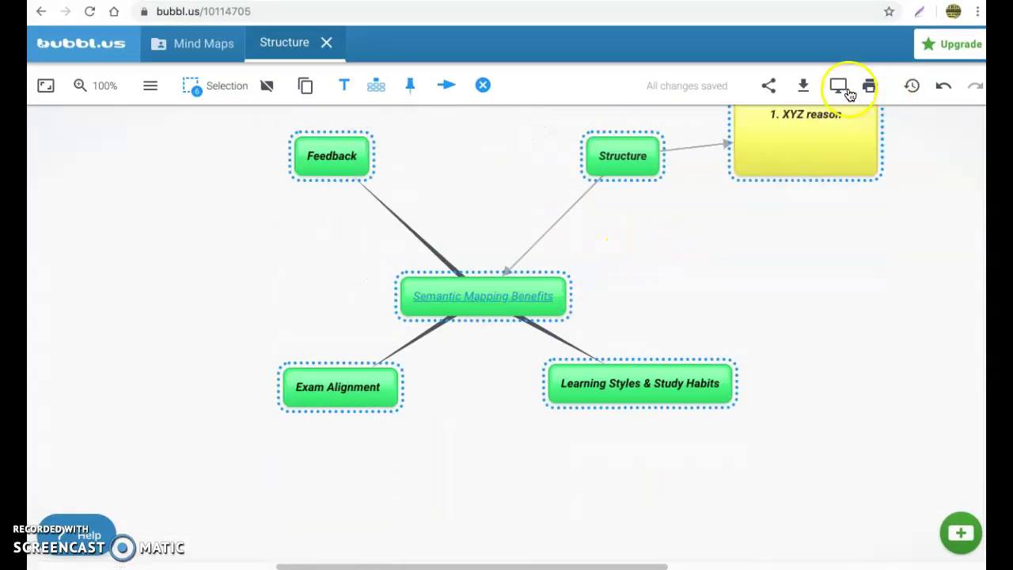
{"action": "left_click", "coordinate": [838, 88]}
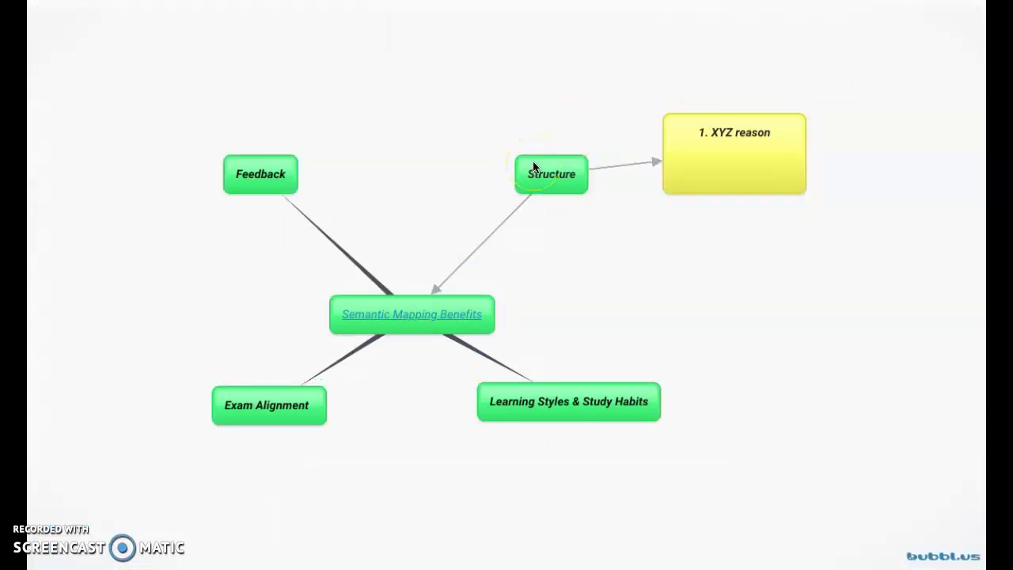
{"action": "key", "text": "Escape"}
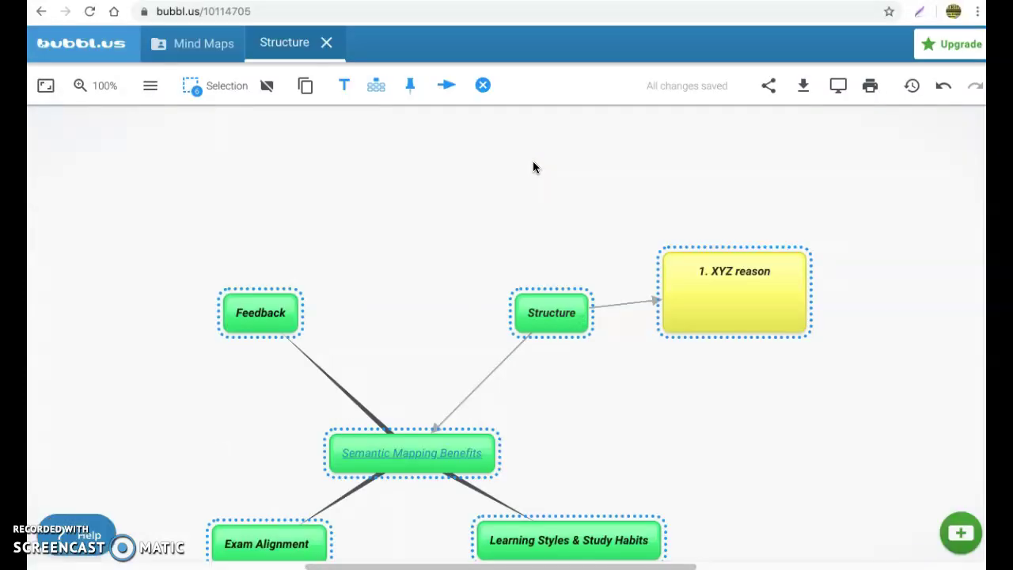
{"action": "left_click", "coordinate": [541, 186]}
{"action": "scroll", "coordinate": [540, 190], "scroll_direction": "down", "scroll_amount": 2}
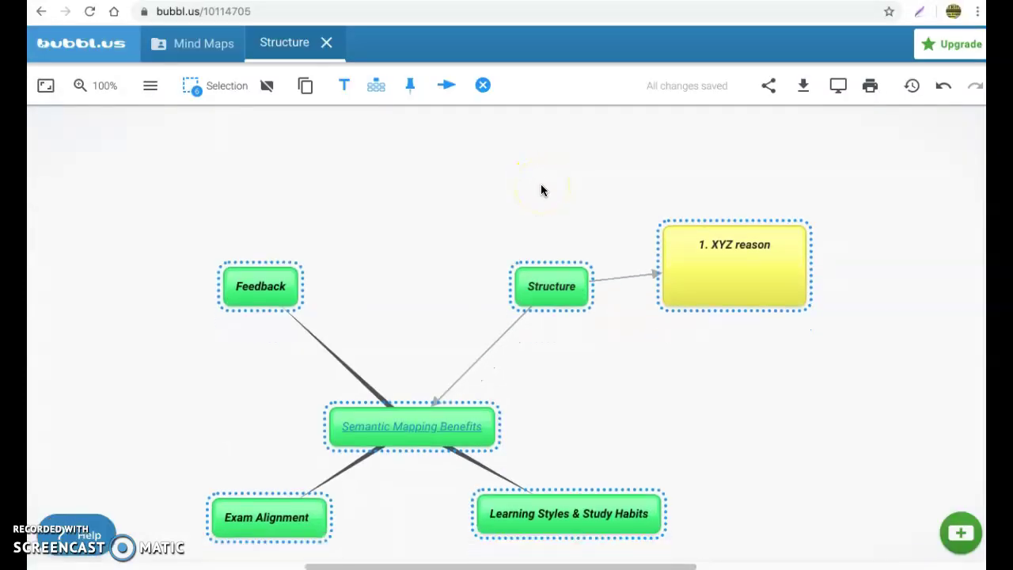